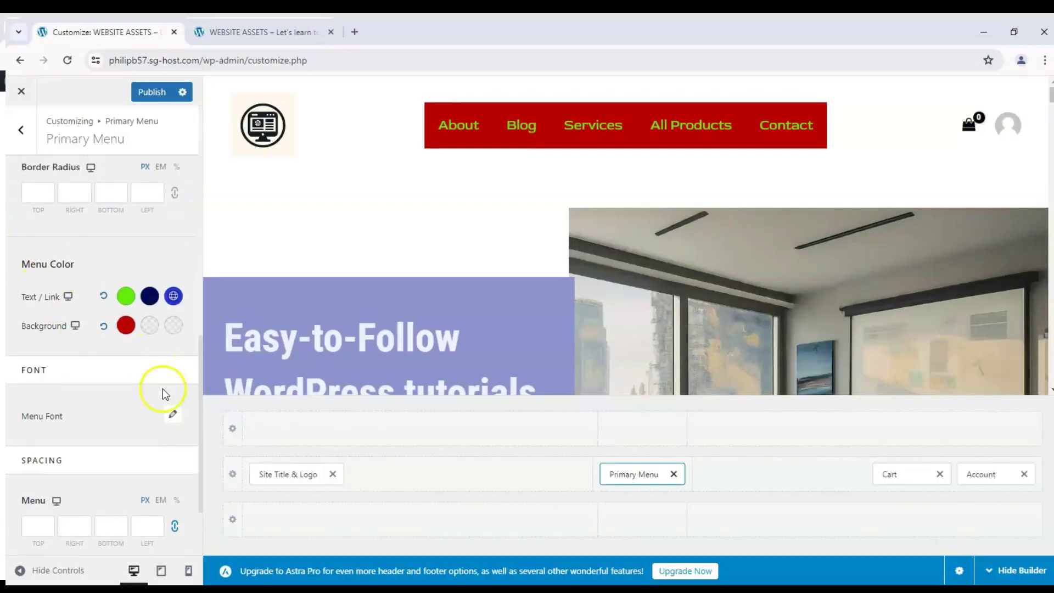
# Open the Menu Font options and the font family list in the Astra Primary Menu panel
pyautogui.click(182, 419)
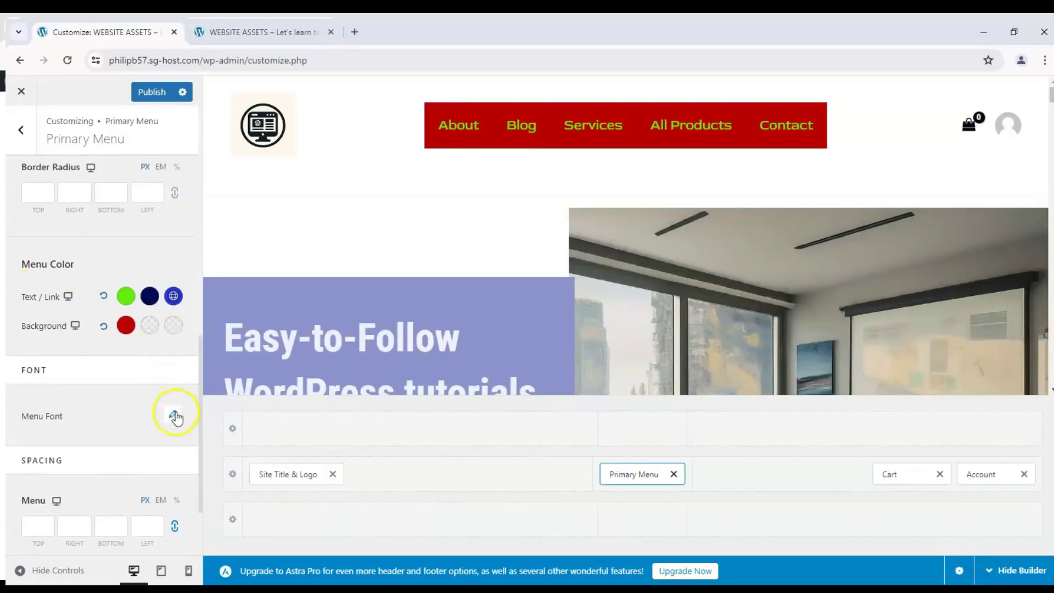
pyautogui.scroll(-1, 145, 415)
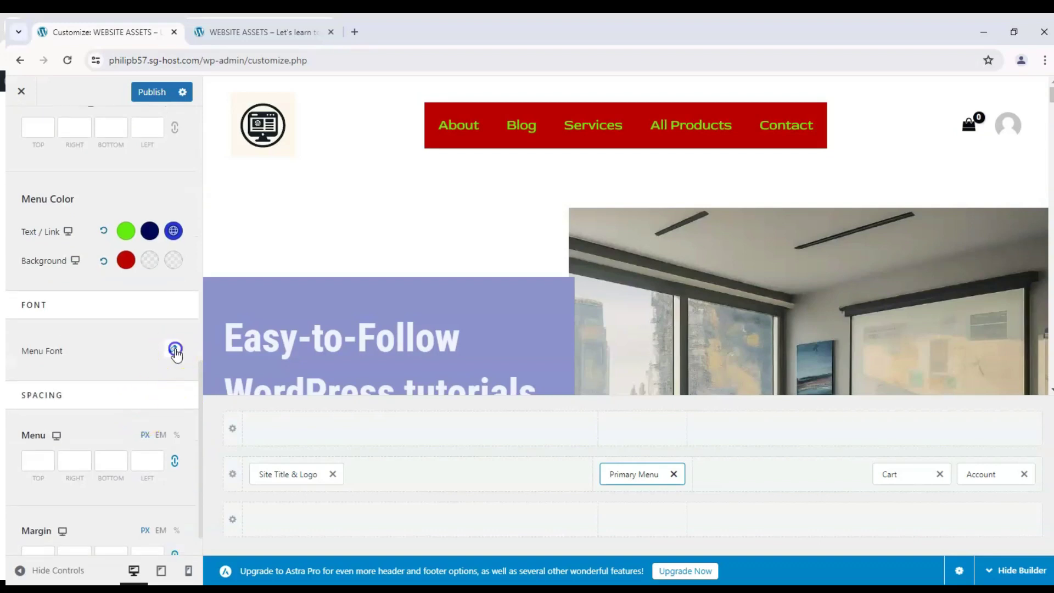
pyautogui.click(175, 351)
pyautogui.click(154, 402)
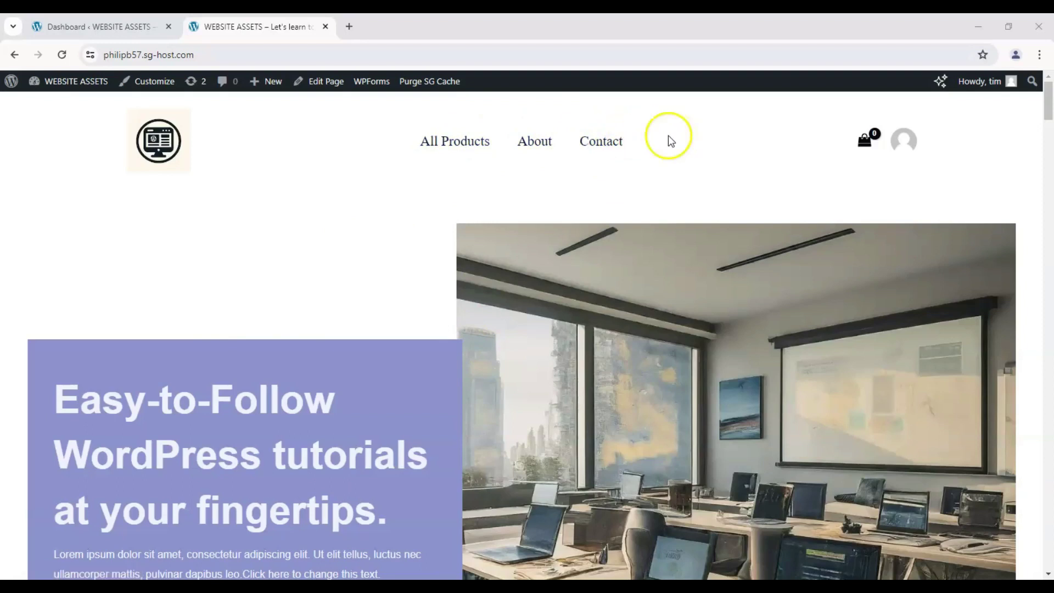
# From the WordPress Dashboard, open the Astra Customizer and go to its Menus section
pyautogui.click(116, 27)
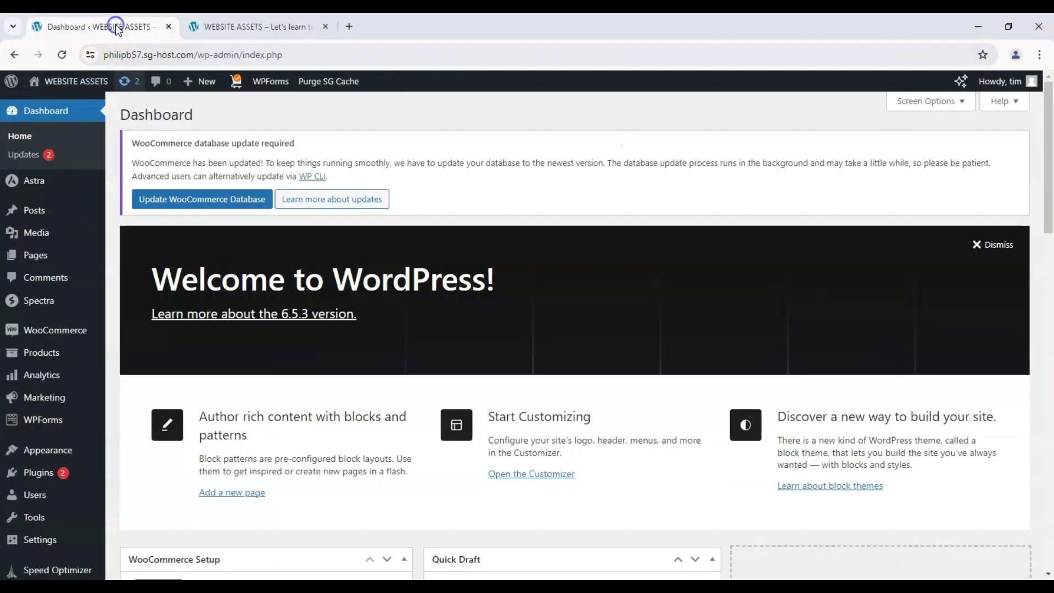
pyautogui.moveTo(51, 192)
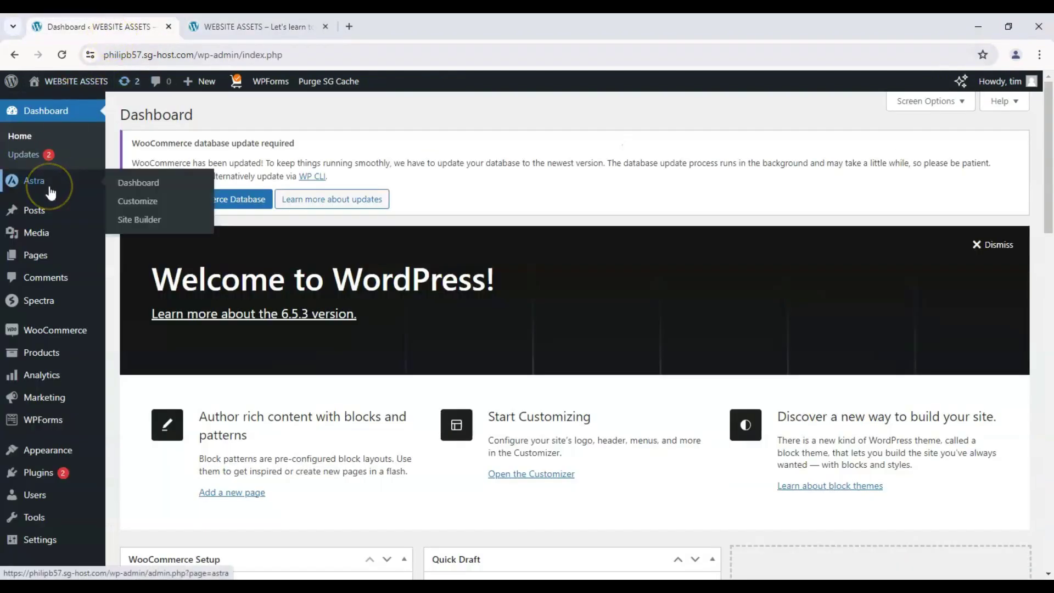
pyautogui.click(159, 204)
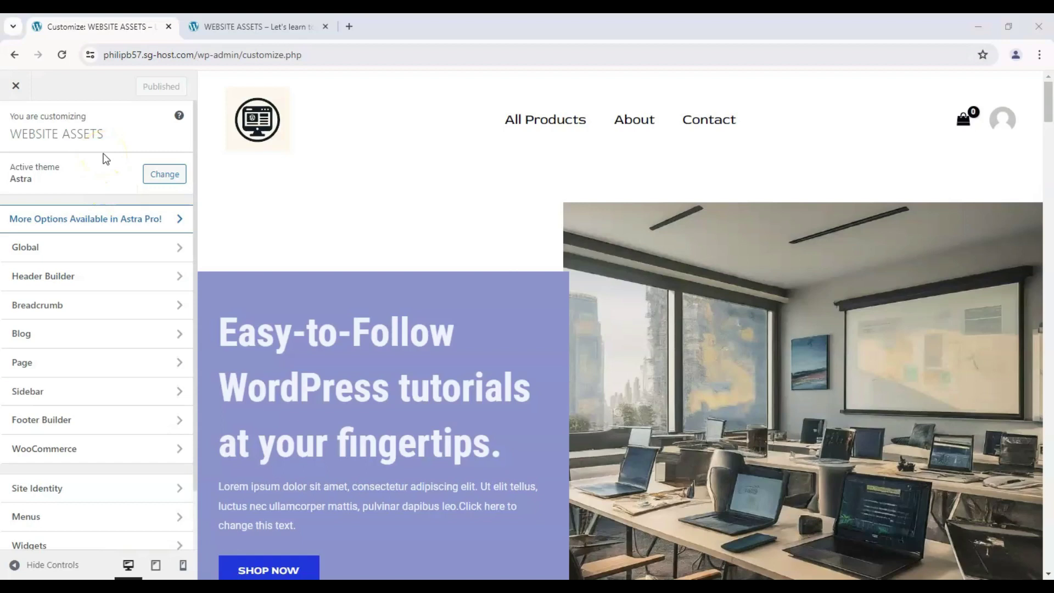
pyautogui.scroll(-2, 99, 341)
pyautogui.click(95, 453)
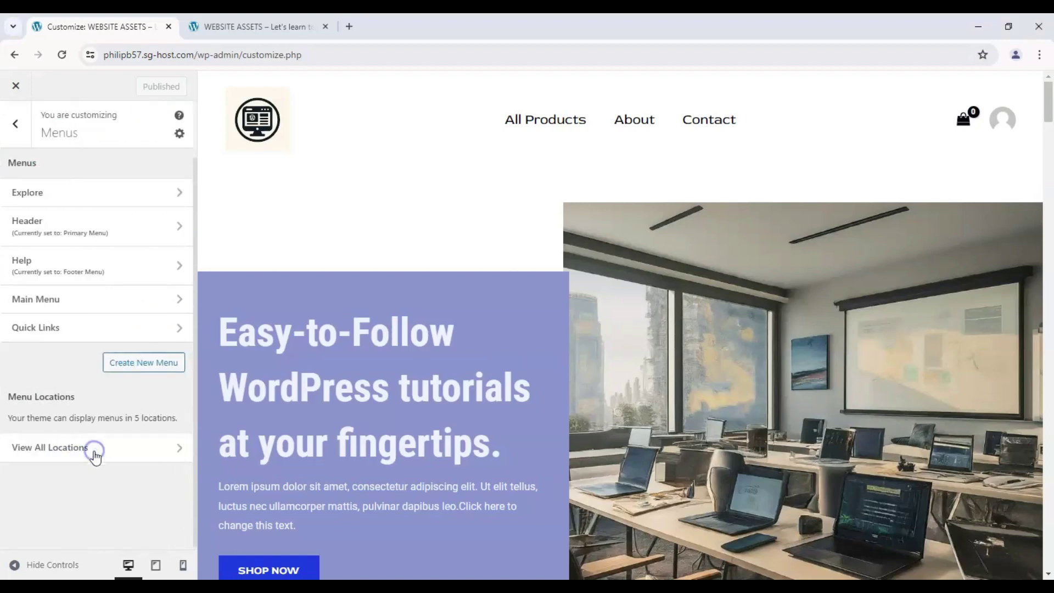
# Open the Header menu and, in reorder mode, move About above All Products
pyautogui.click(79, 227)
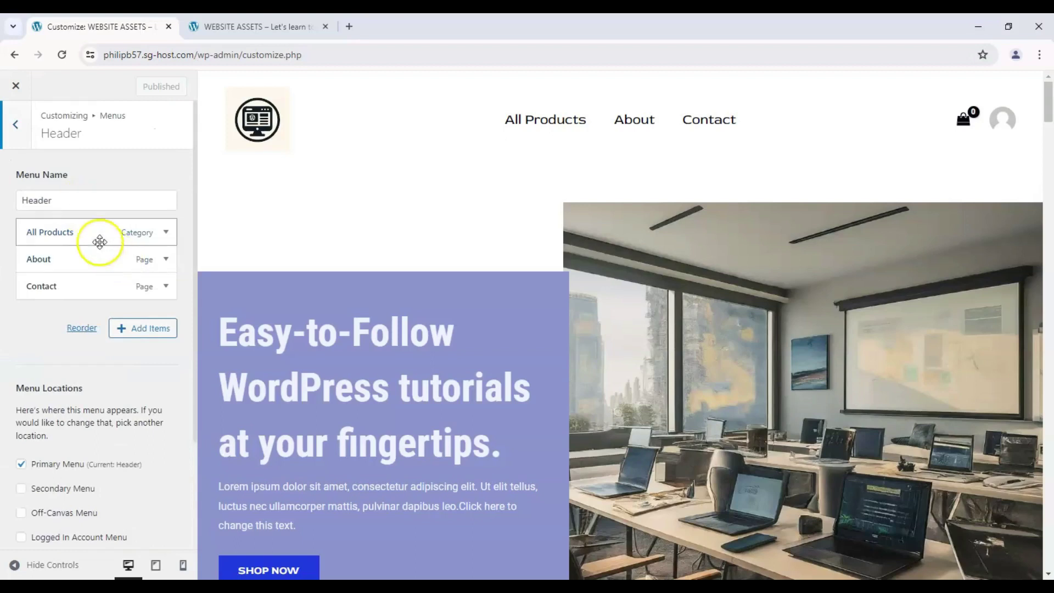
pyautogui.click(78, 245)
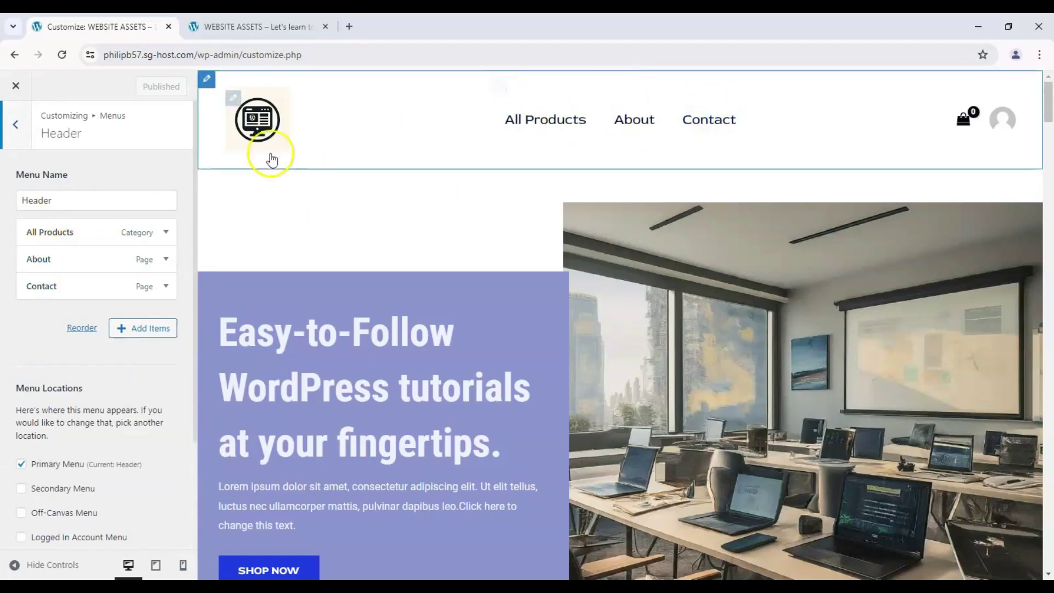
pyautogui.click(85, 329)
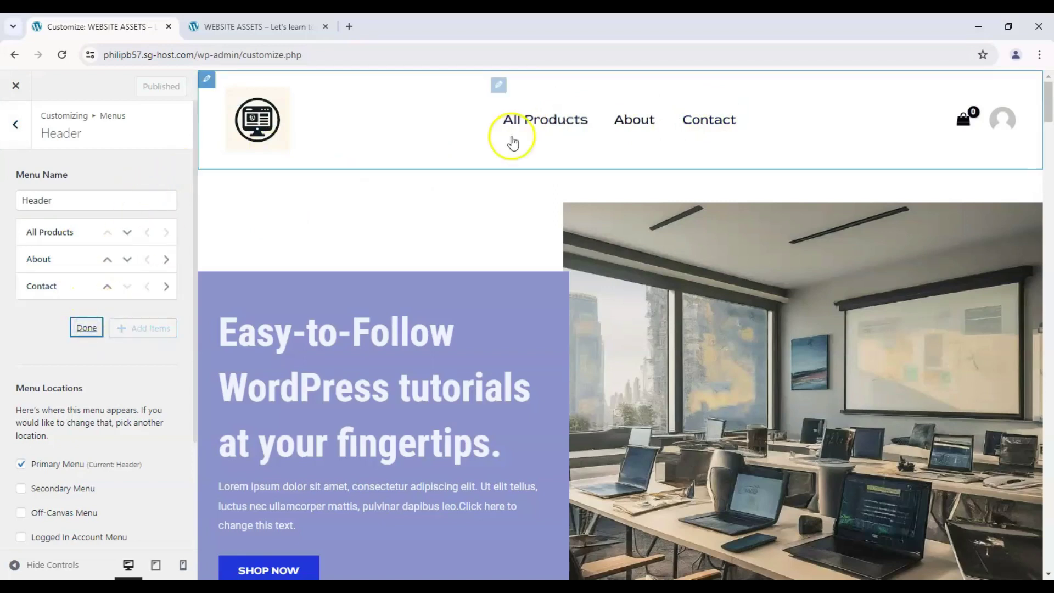
pyautogui.click(87, 325)
pyautogui.click(86, 328)
pyautogui.click(109, 260)
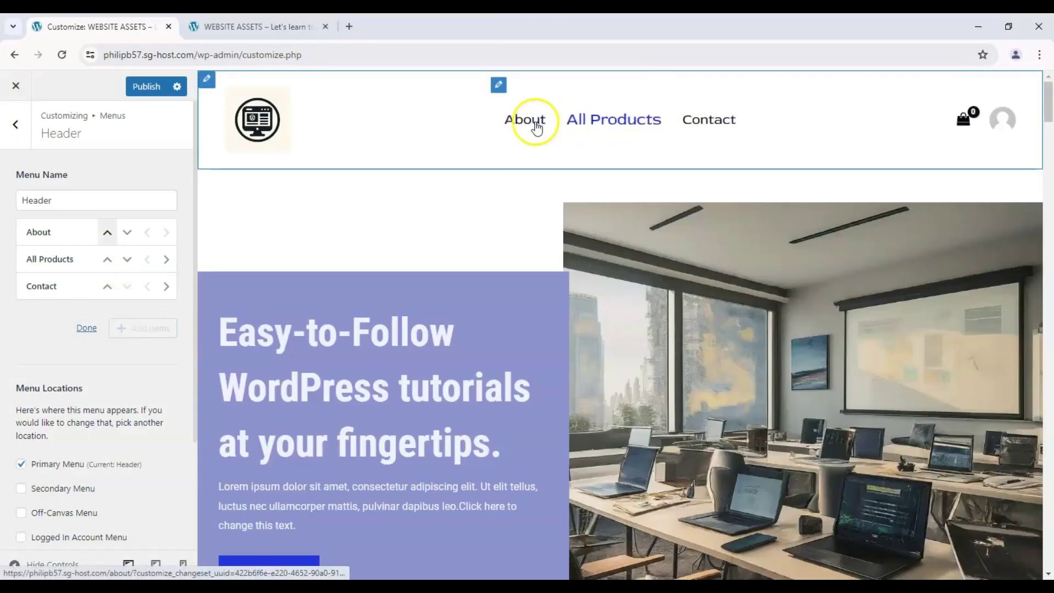
pyautogui.click(85, 329)
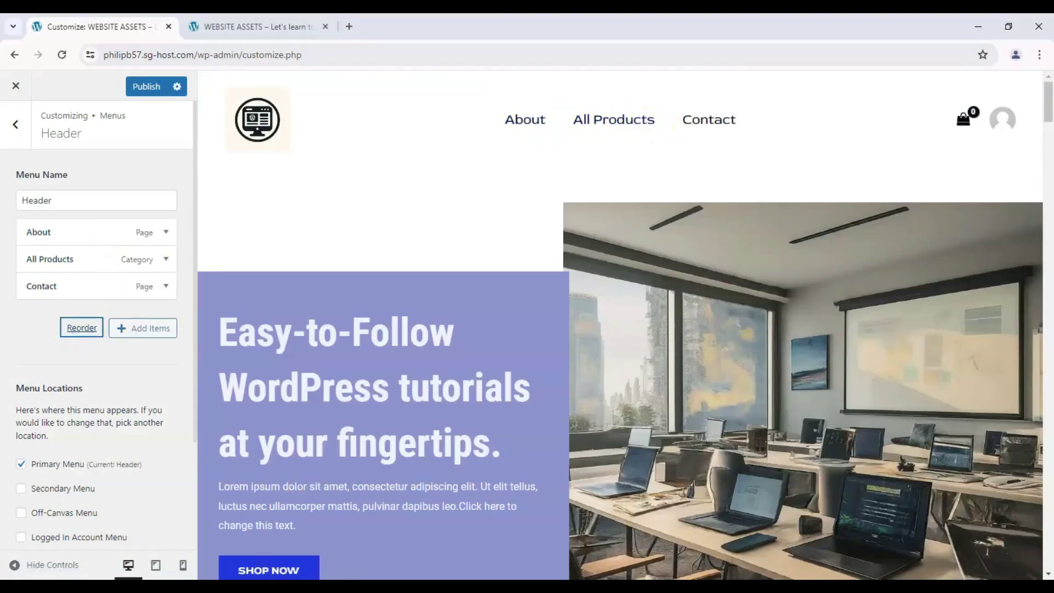
# Add the Services and Blog pages from the Pages list to the Header menu
pyautogui.click(146, 330)
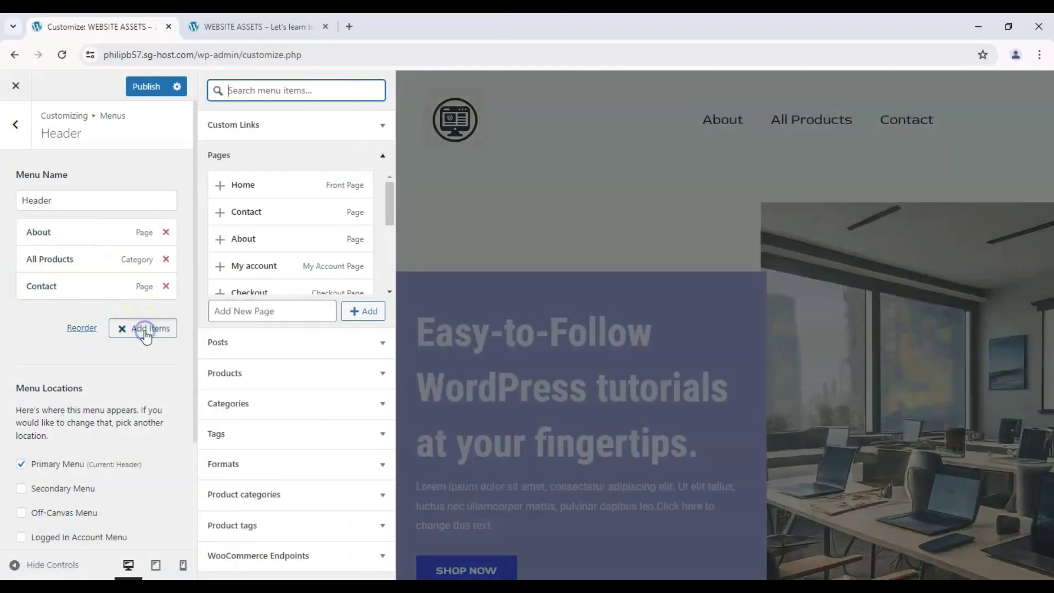
pyautogui.moveTo(394, 202); pyautogui.dragTo(389, 295)
pyautogui.click(220, 275)
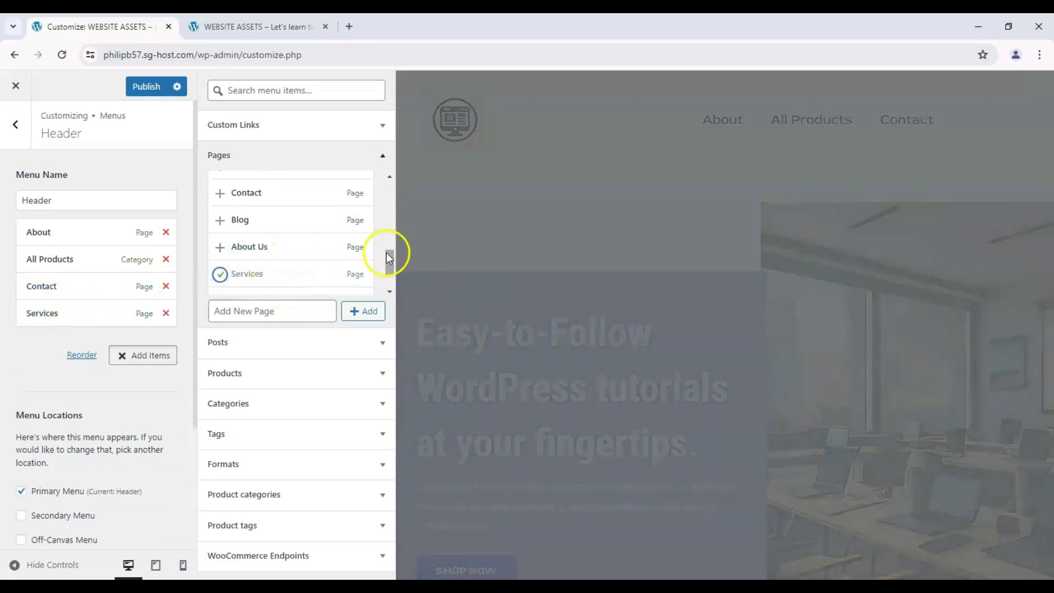
pyautogui.moveTo(390, 253); pyautogui.dragTo(389, 248)
pyautogui.click(220, 235)
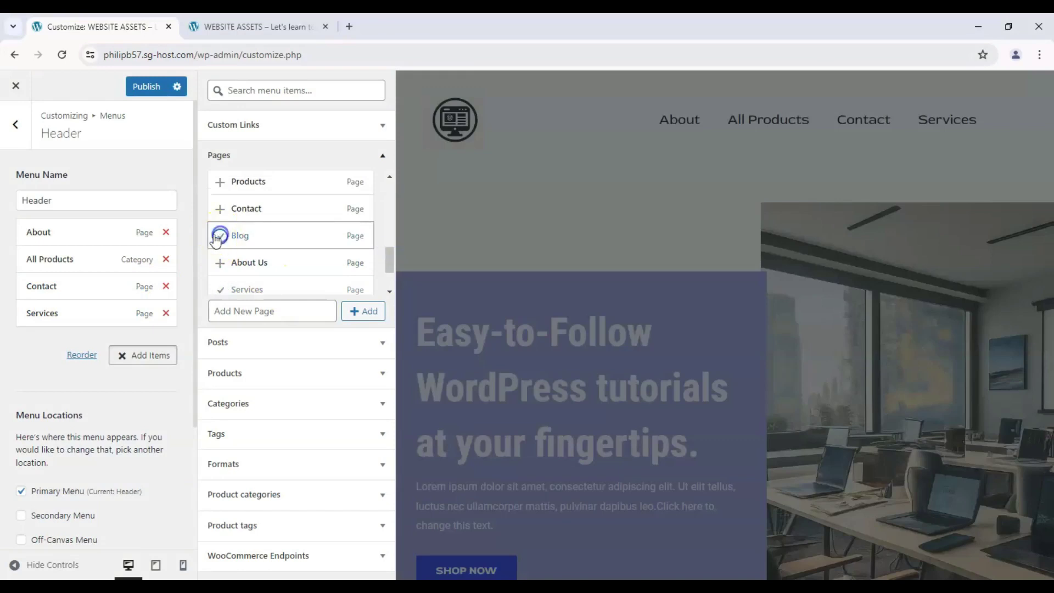
pyautogui.scroll(-3, 389, 264)
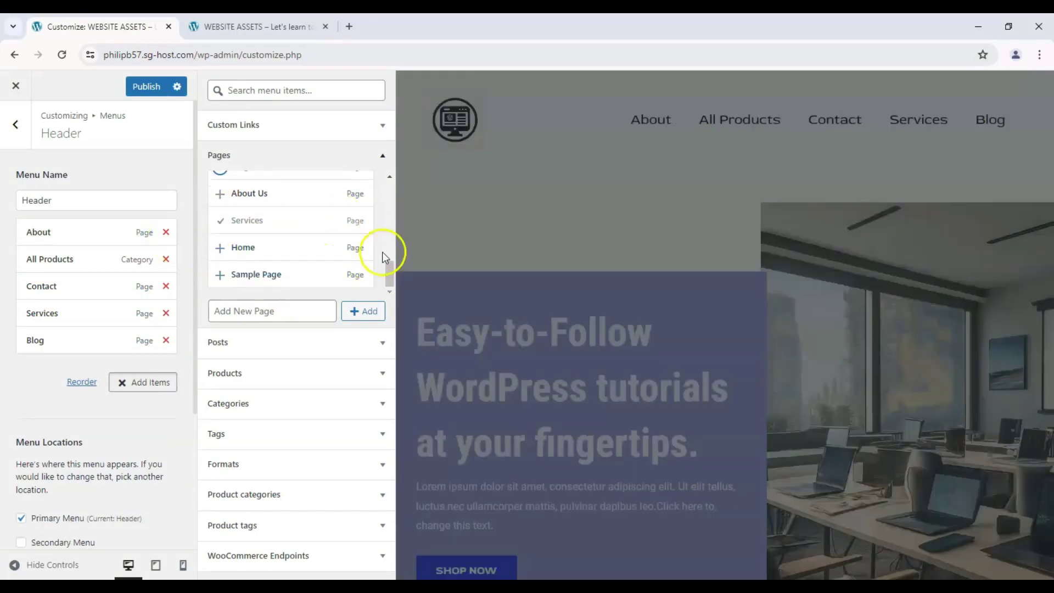
# Collapse Pages and browse the Custom Links and Posts sections without adding anything
pyautogui.click(383, 157)
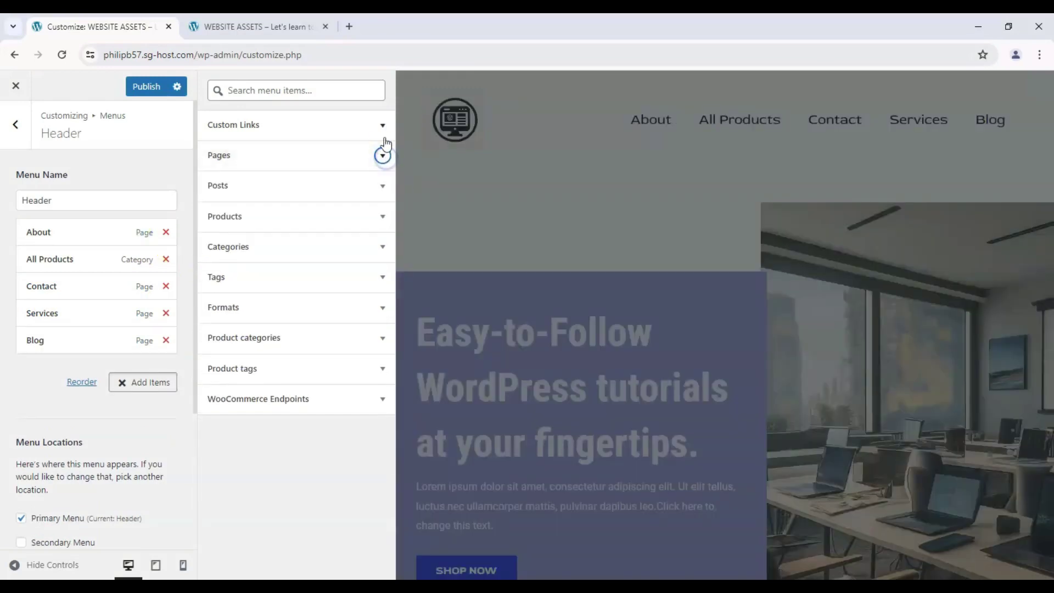
pyautogui.click(383, 129)
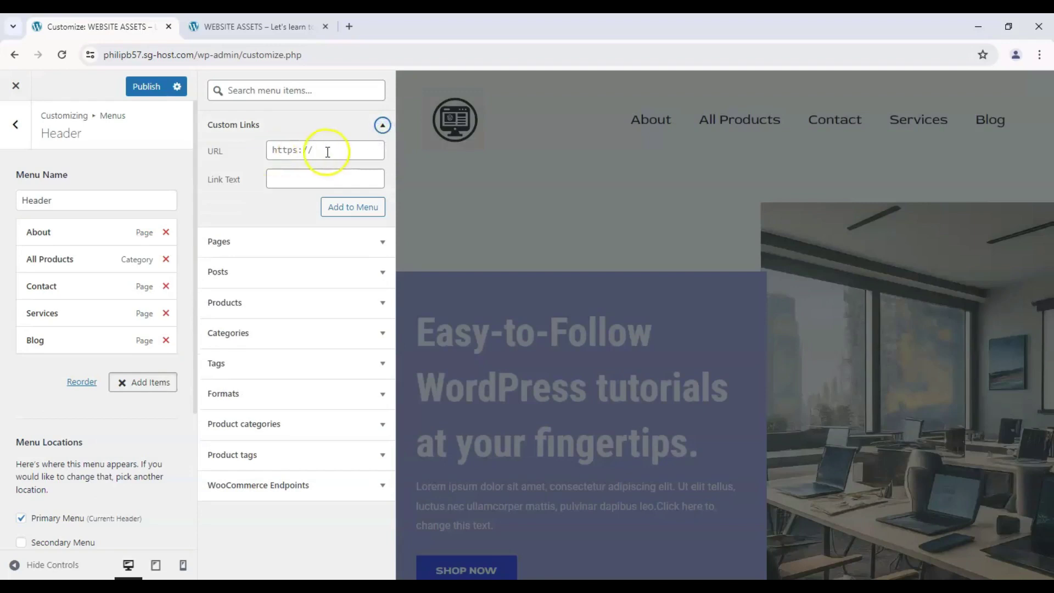
pyautogui.click(273, 158)
pyautogui.click(382, 125)
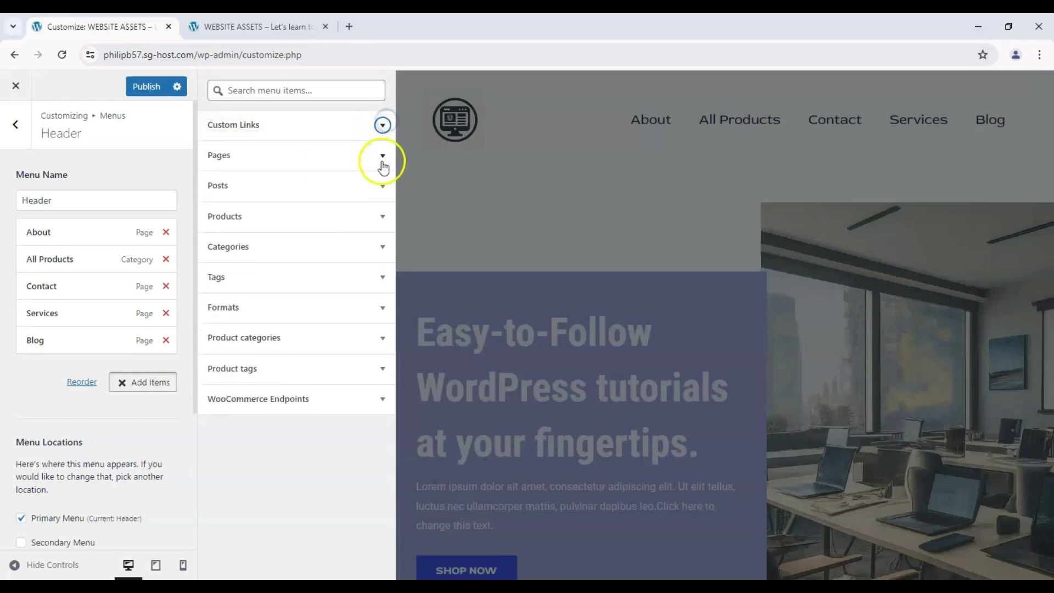
pyautogui.click(379, 186)
pyautogui.click(385, 246)
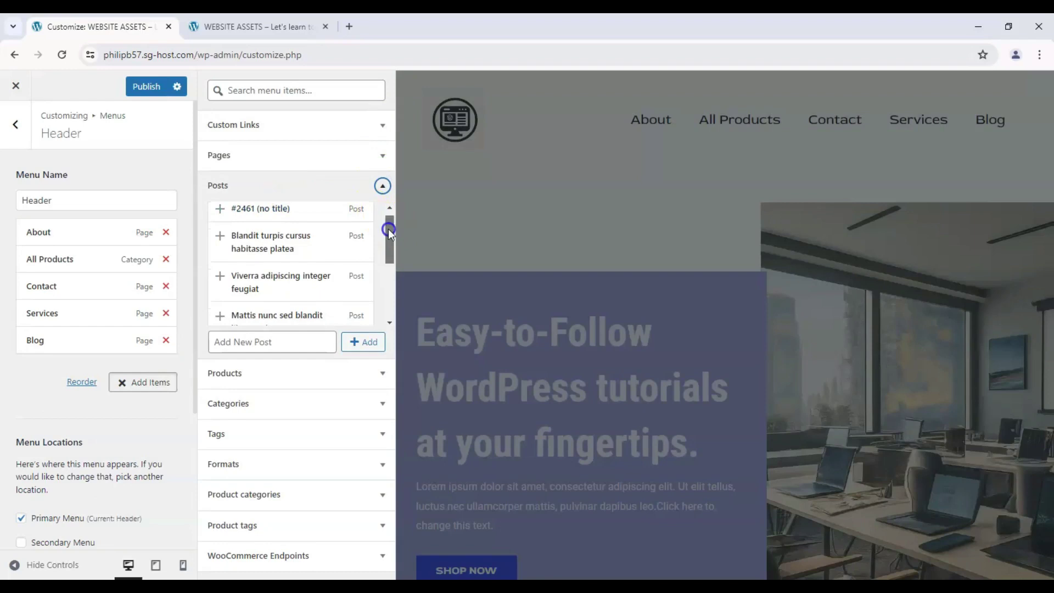
pyautogui.click(383, 185)
# Expand and collapse Products, Categories, Tags, Formats, Product categories and WooCommerce Endpoints
pyautogui.click(382, 216)
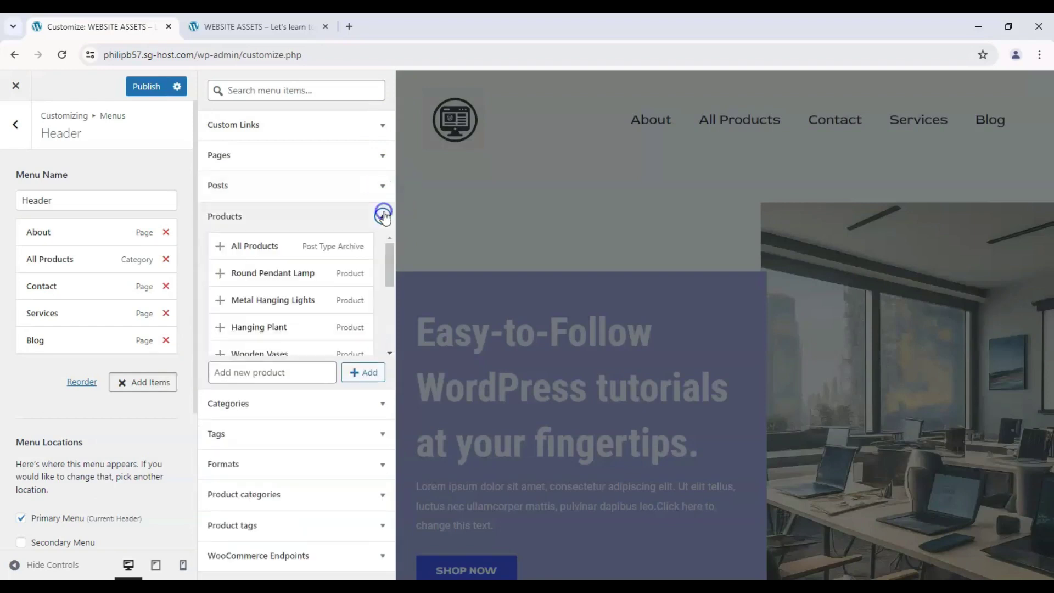
pyautogui.click(383, 216)
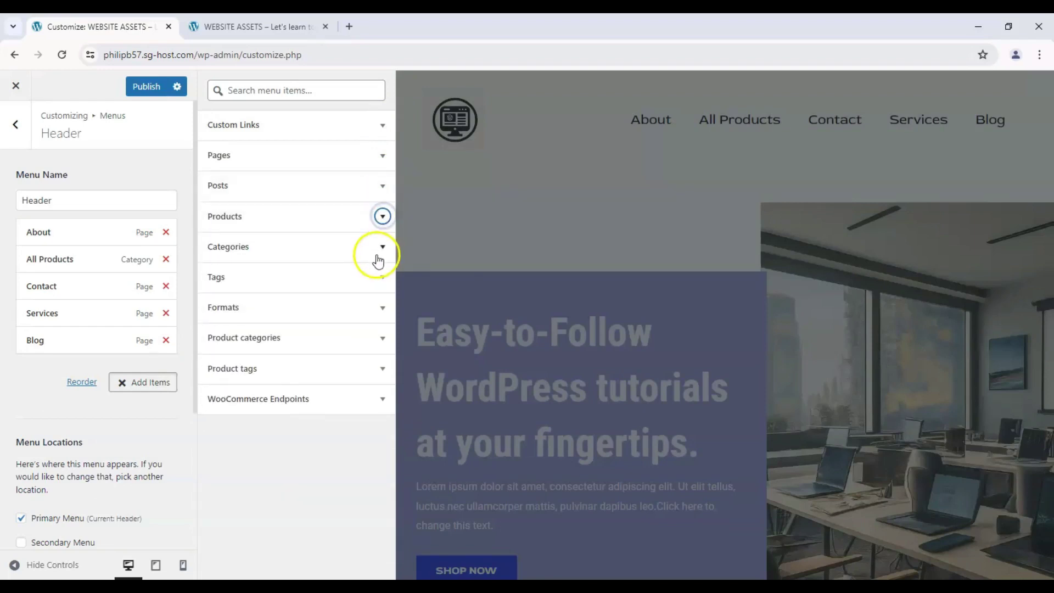
pyautogui.click(383, 246)
pyautogui.click(382, 247)
pyautogui.click(380, 276)
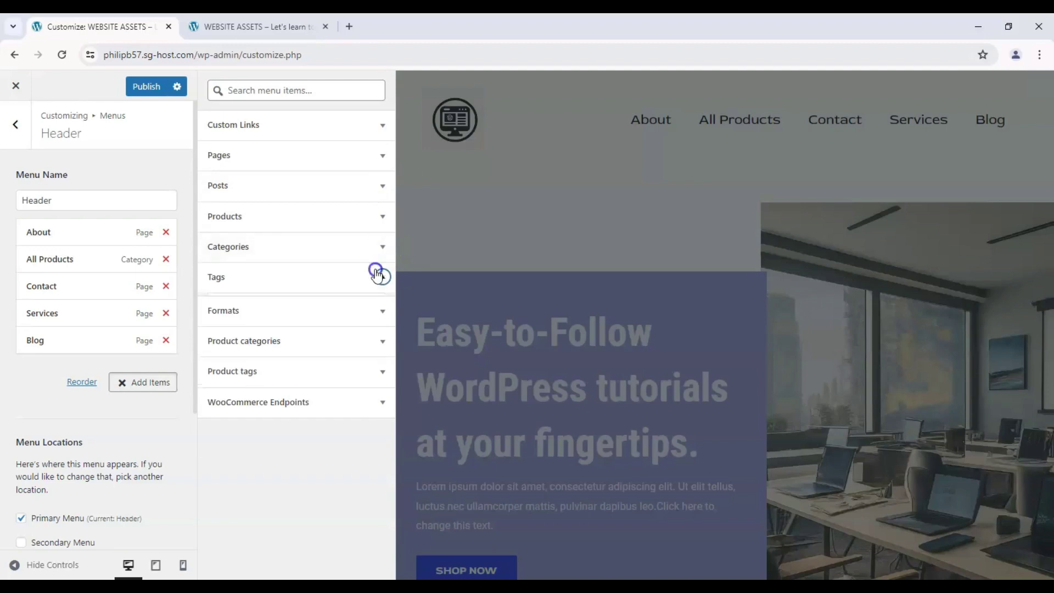
pyautogui.click(380, 276)
pyautogui.click(383, 308)
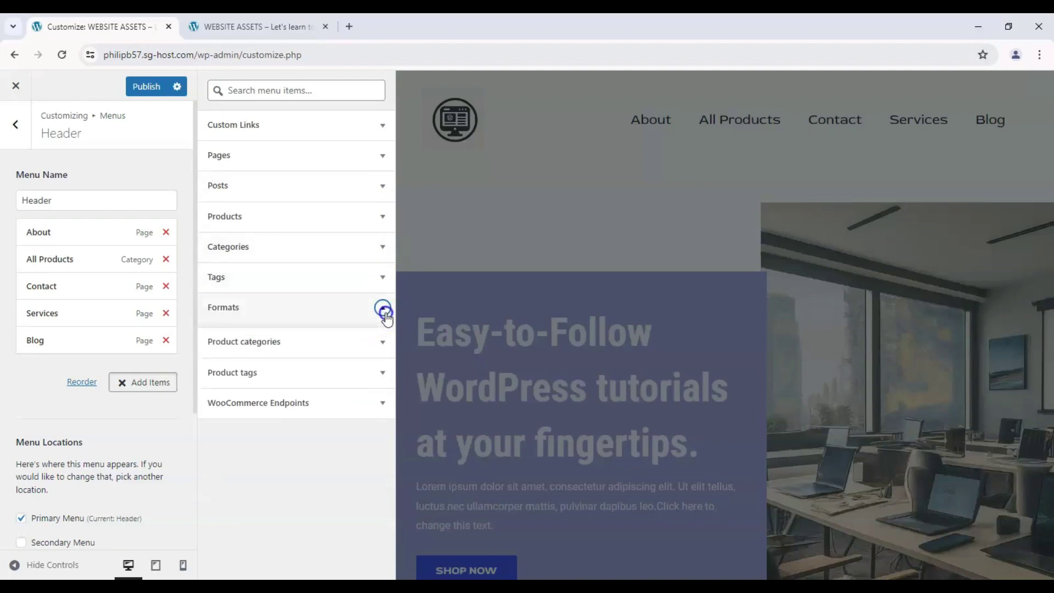
pyautogui.click(383, 338)
pyautogui.click(383, 338)
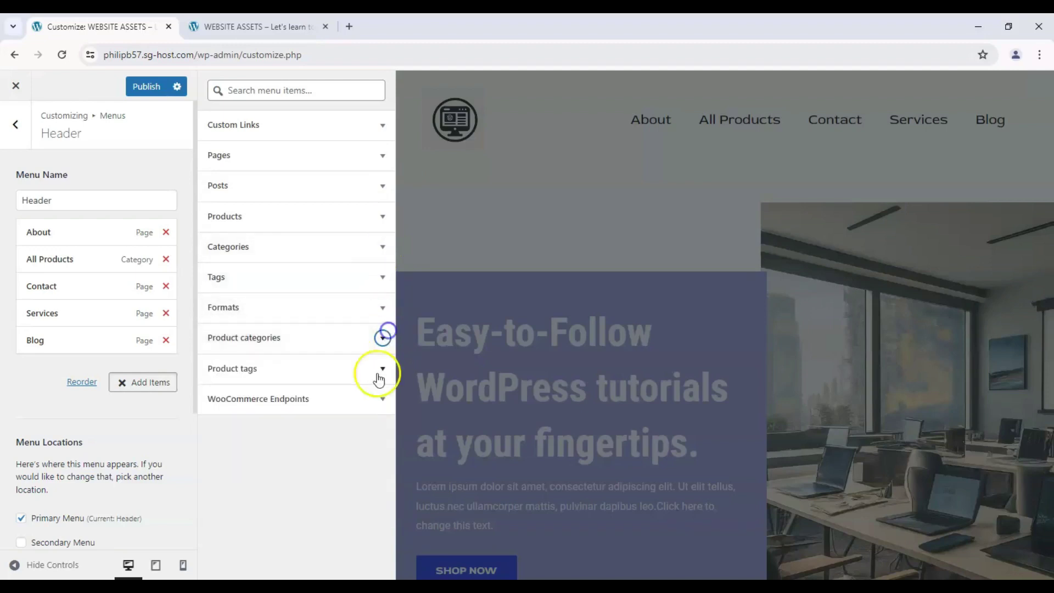
pyautogui.click(381, 400)
pyautogui.click(381, 400)
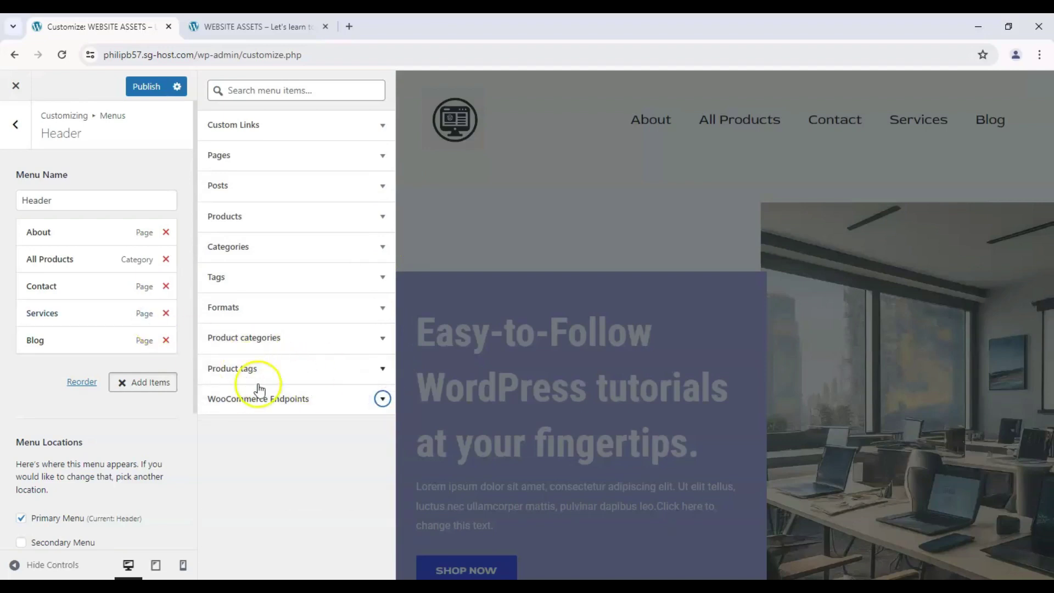
# Move Blog up to second place and Services to third, right after About
pyautogui.click(122, 387)
pyautogui.click(81, 382)
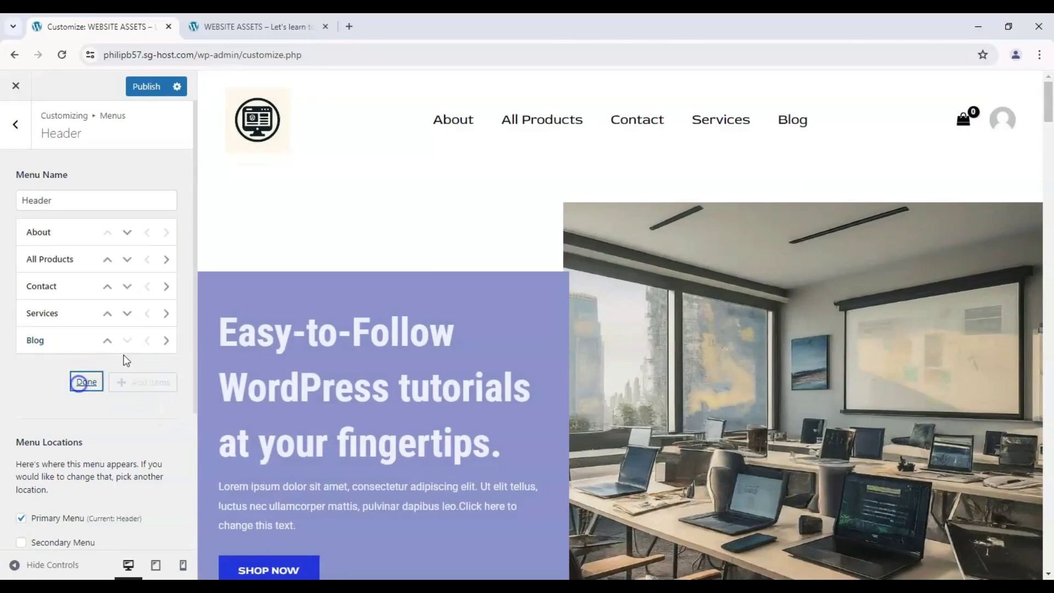
pyautogui.click(107, 340)
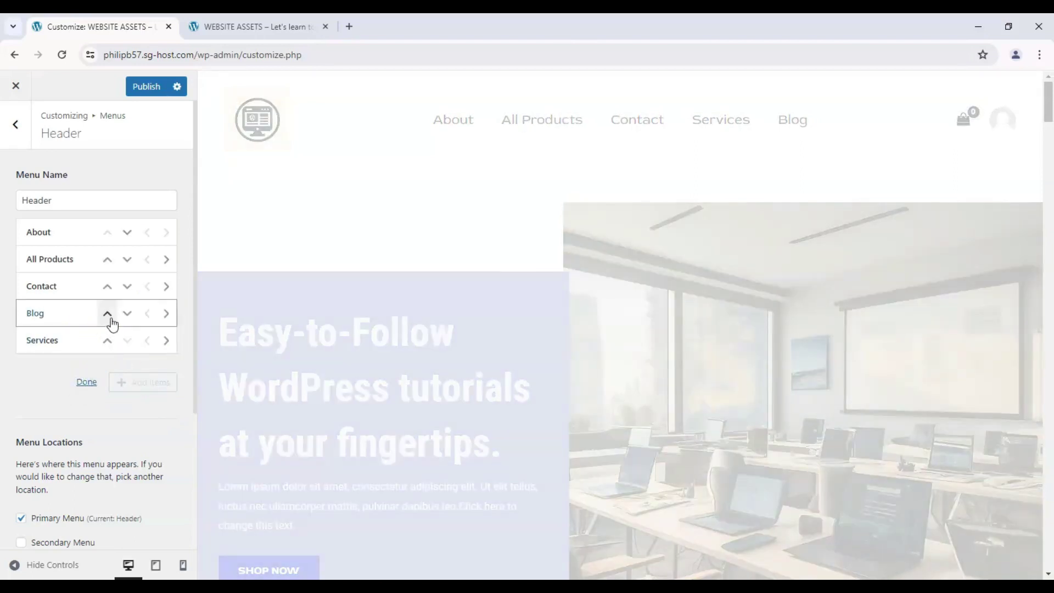
pyautogui.click(110, 316)
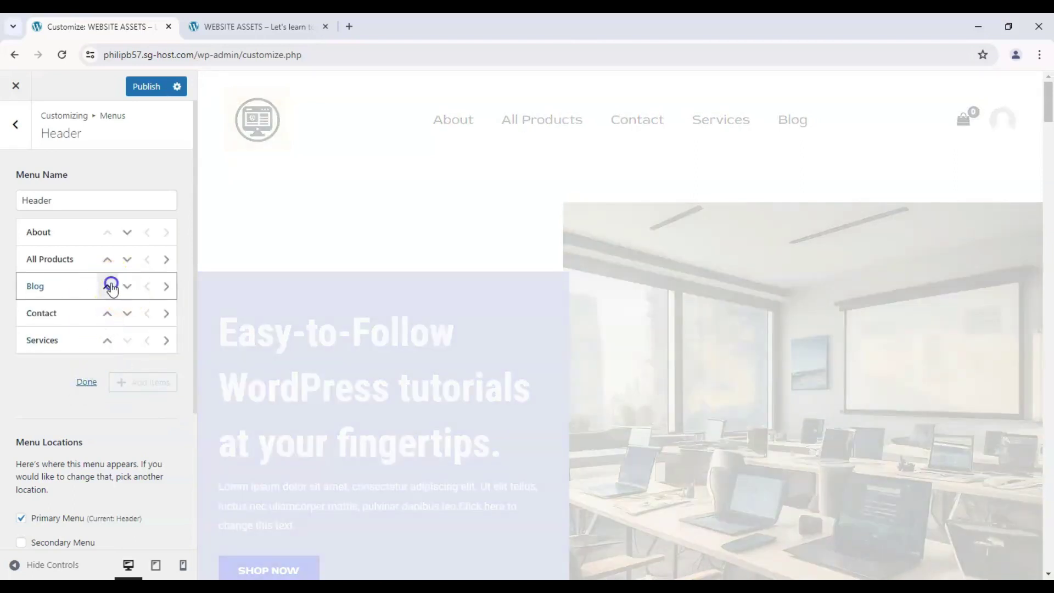
pyautogui.click(108, 285)
pyautogui.click(39, 395)
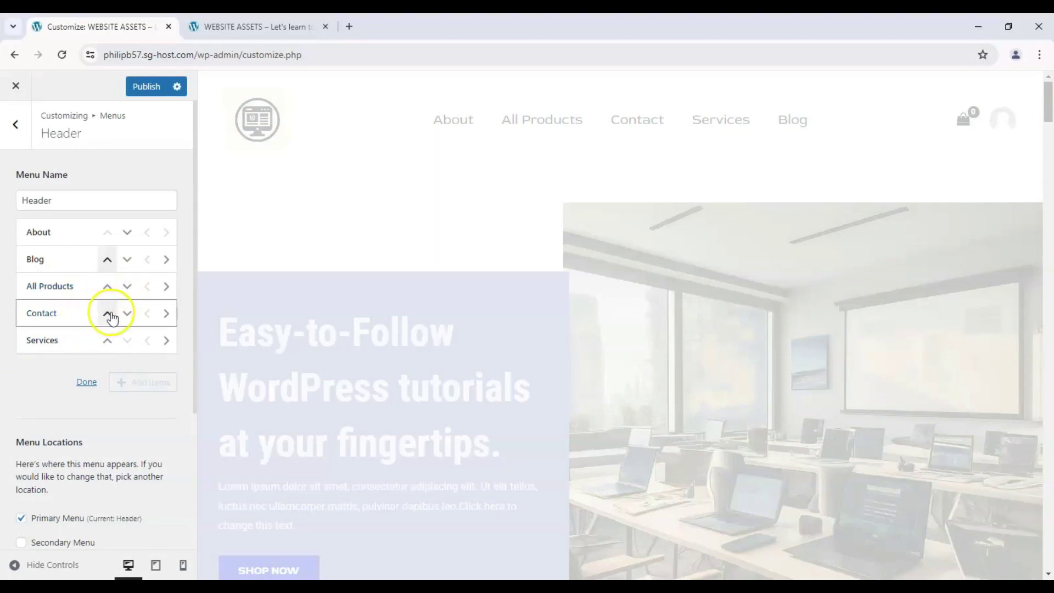
pyautogui.click(108, 338)
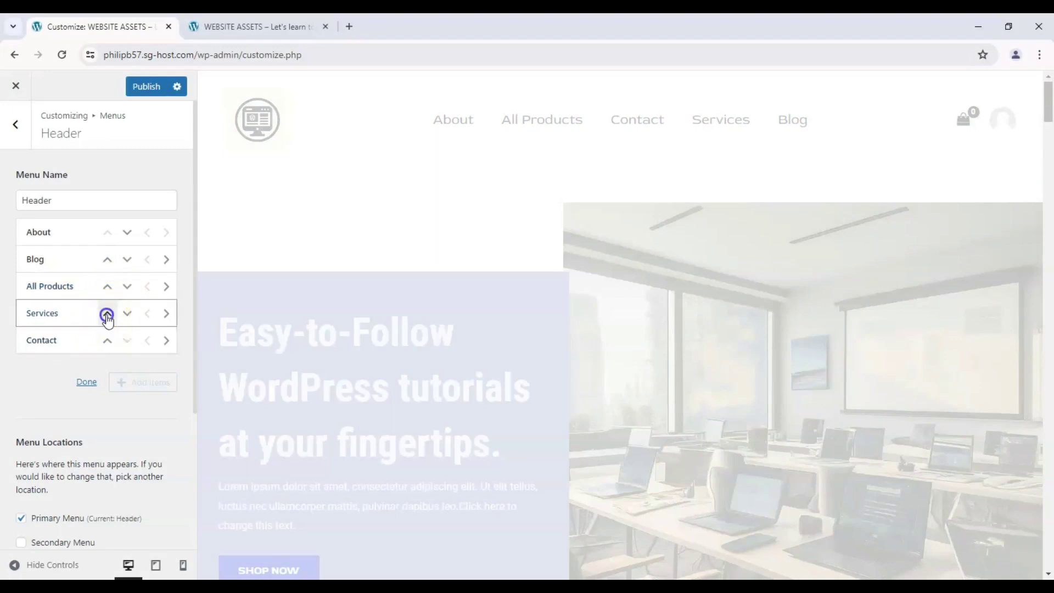
pyautogui.click(107, 312)
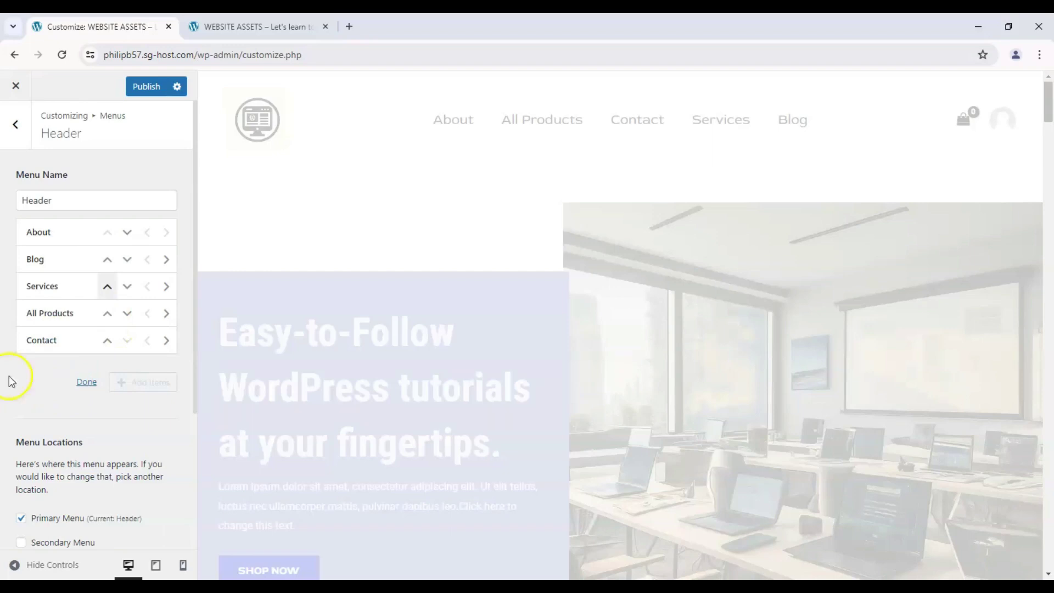
# Publish the About, Blog, Services, All Products, Contact order and reload the live site to confirm it
pyautogui.scroll(-3, 45, 229)
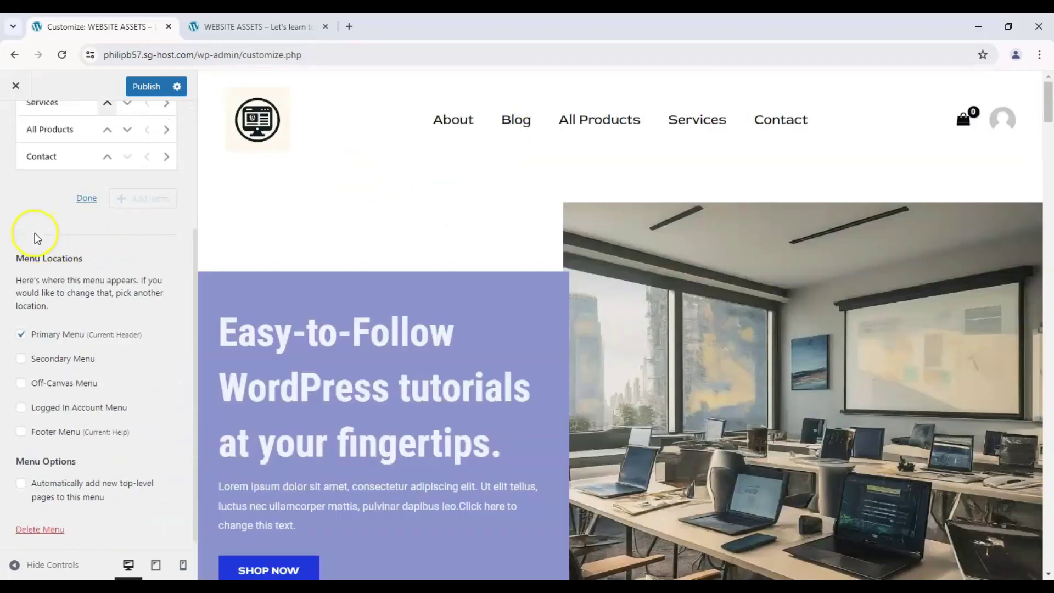
pyautogui.scroll(3, 34, 233)
pyautogui.click(146, 90)
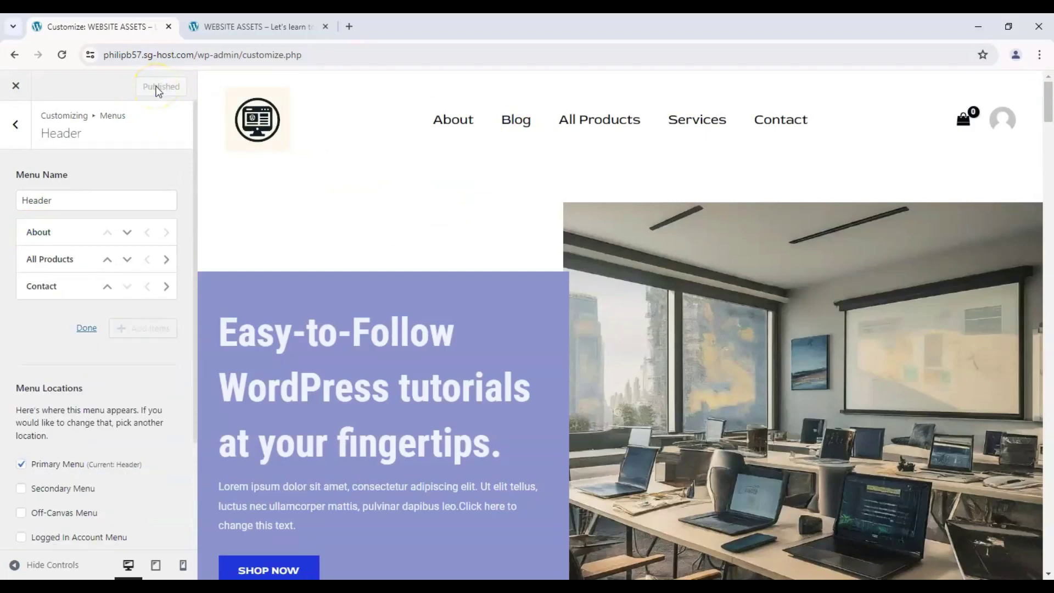
pyautogui.click(254, 26)
pyautogui.click(62, 54)
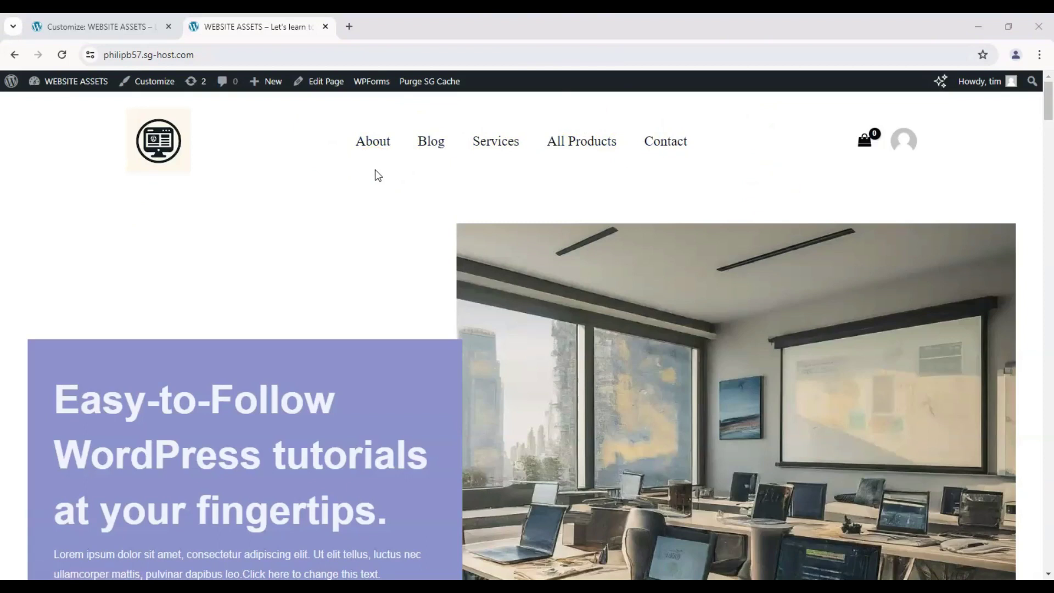
# In Header Builder > Primary Menu, reduce the submenu width from 1307 to 1180 px
pyautogui.click(78, 26)
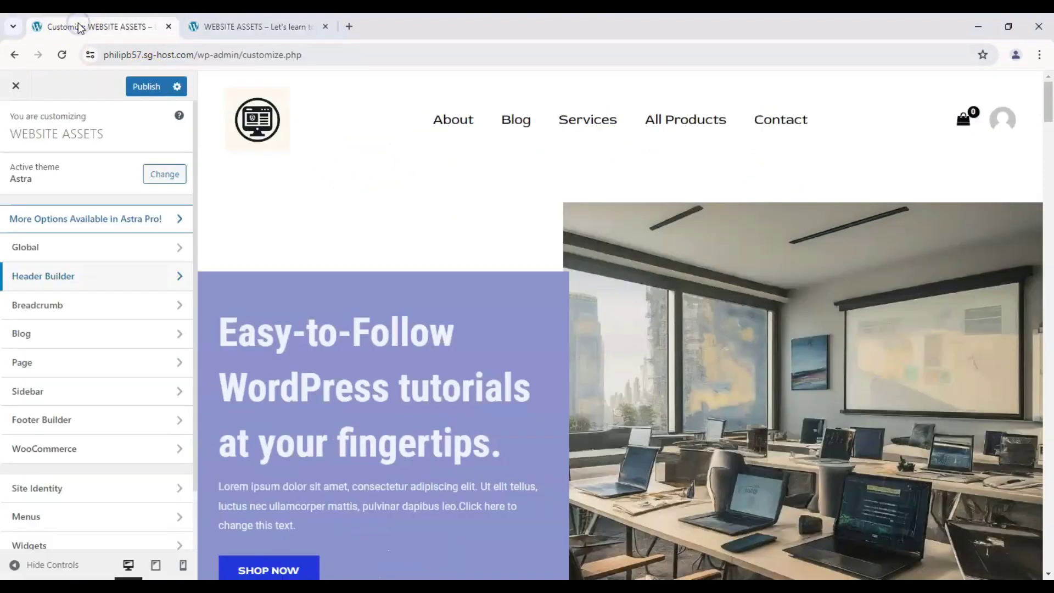
pyautogui.click(59, 277)
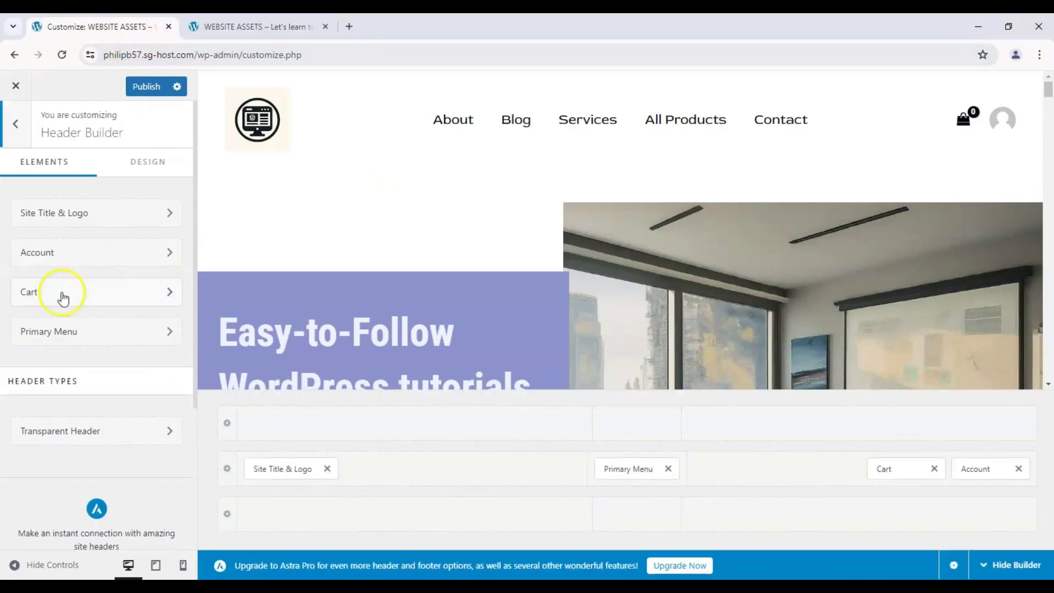
pyautogui.click(61, 340)
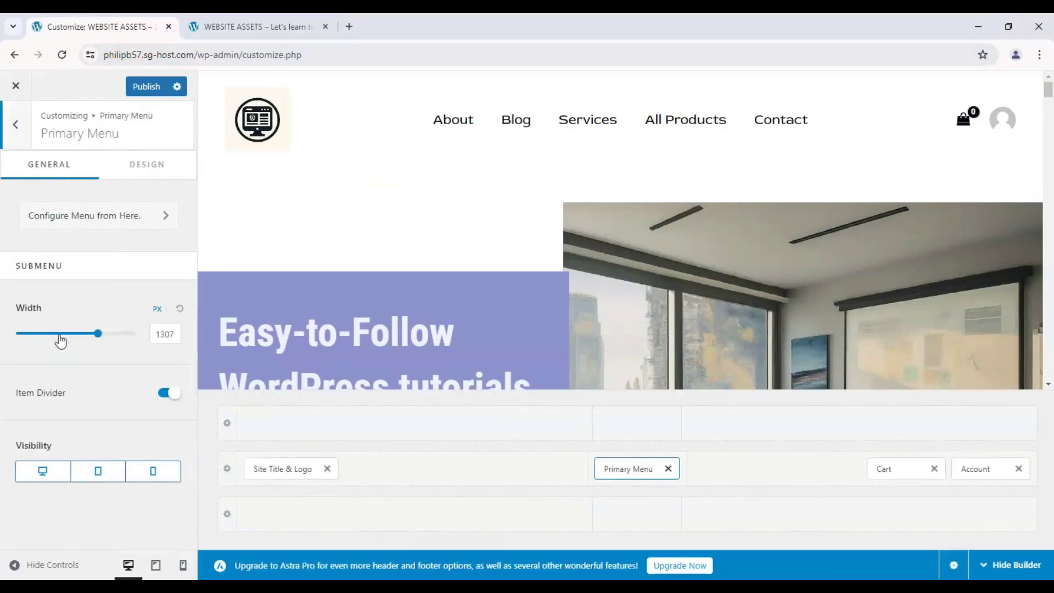
pyautogui.moveTo(97, 336)
pyautogui.mouseDown()
pyautogui.moveTo(56, 334)
pyautogui.moveTo(99, 336)
pyautogui.moveTo(73, 336)
pyautogui.moveTo(90, 336)
pyautogui.mouseUp()
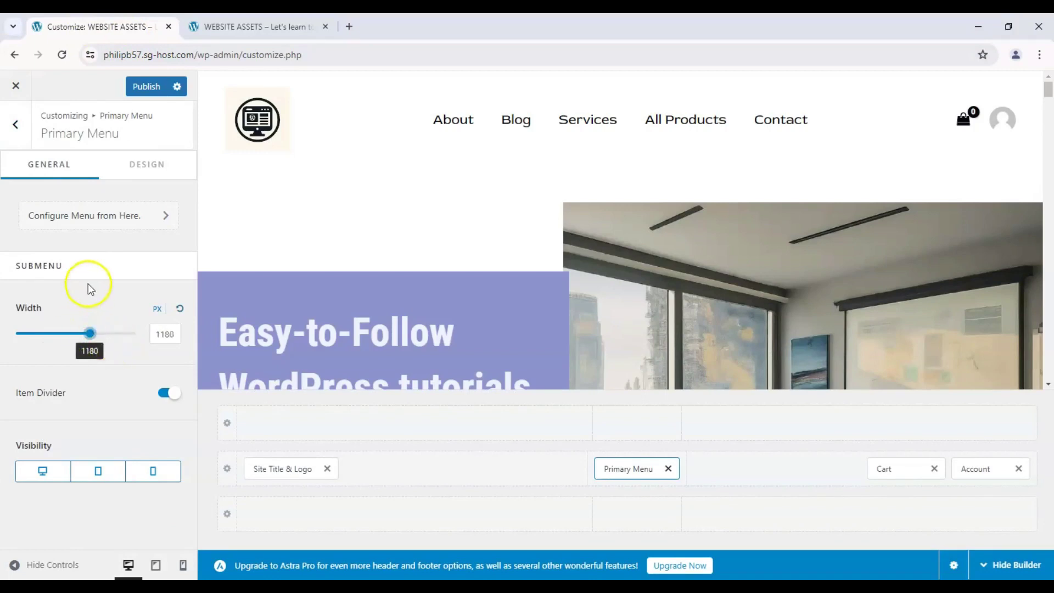
# In the Primary Menu design settings, set the menu link colour to bright green
pyautogui.click(152, 169)
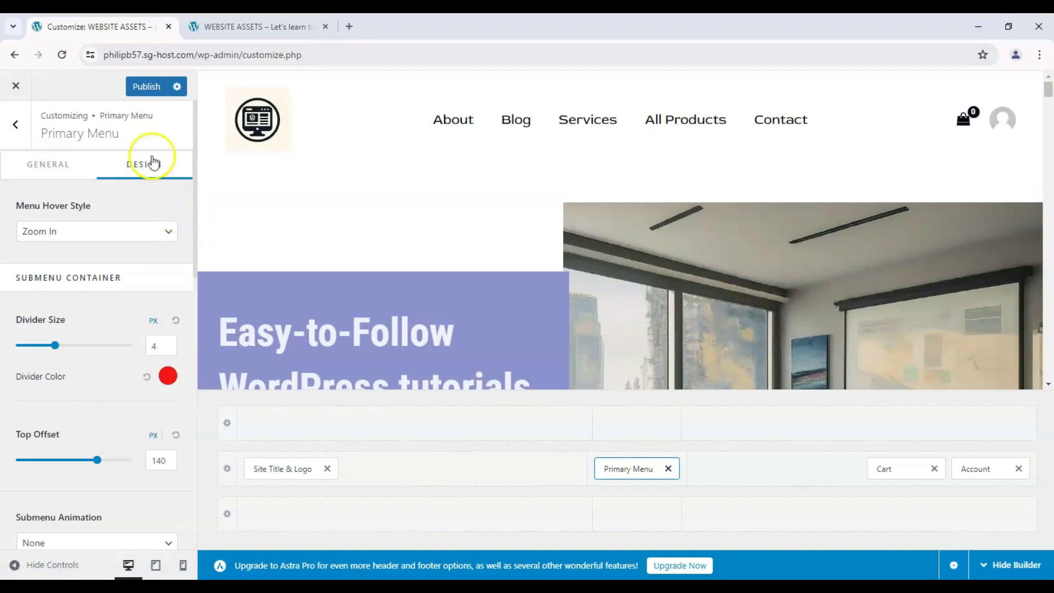
pyautogui.moveTo(196, 200); pyautogui.dragTo(169, 450)
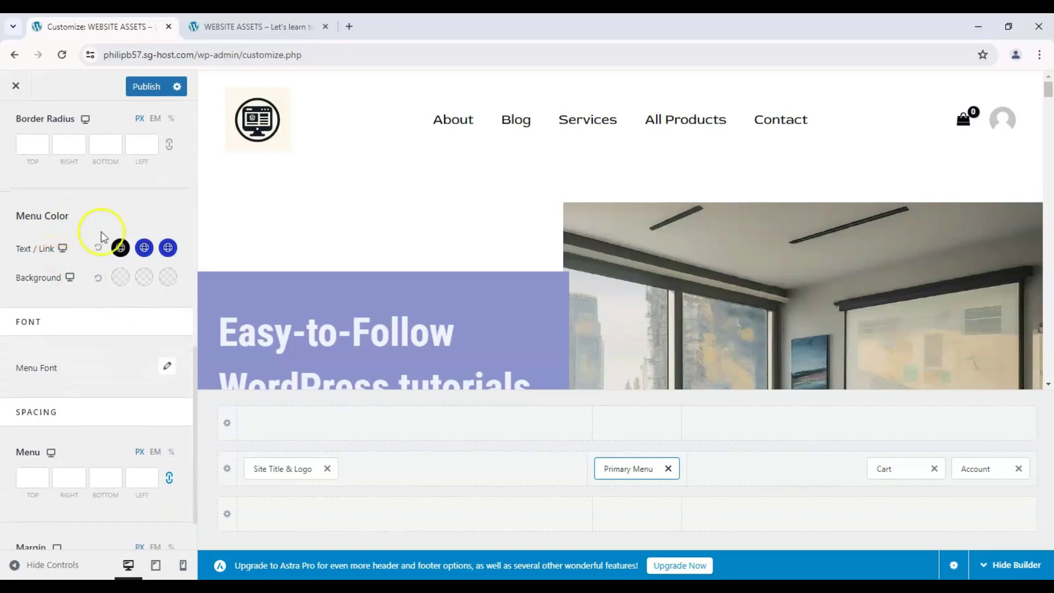
pyautogui.click(130, 248)
pyautogui.click(116, 452)
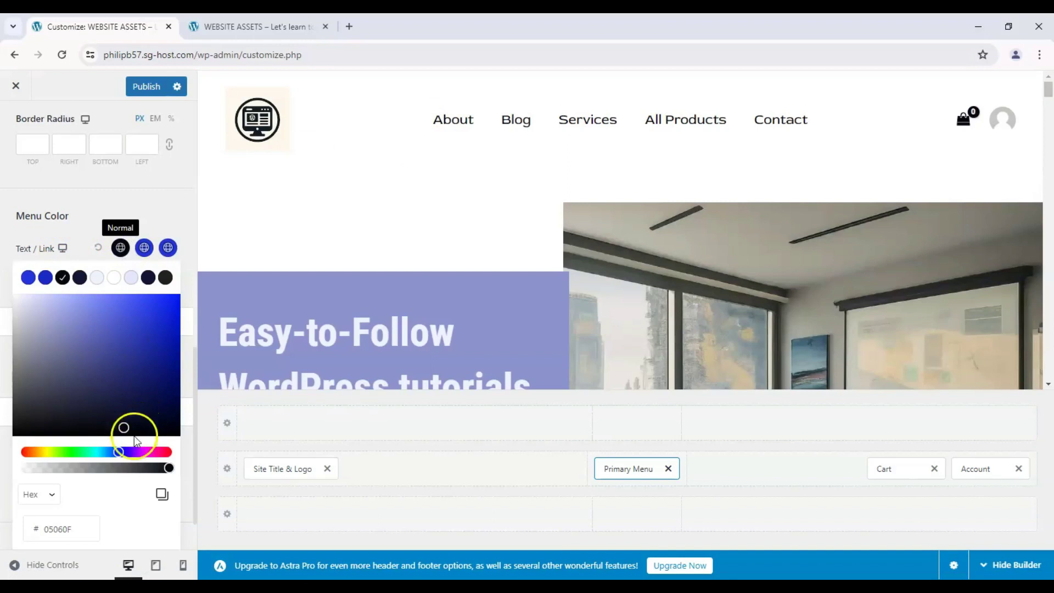
pyautogui.moveTo(116, 452); pyautogui.dragTo(68, 452)
pyautogui.moveTo(132, 334); pyautogui.dragTo(170, 304)
pyautogui.moveTo(113, 451); pyautogui.dragTo(63, 452)
pyautogui.click(155, 248)
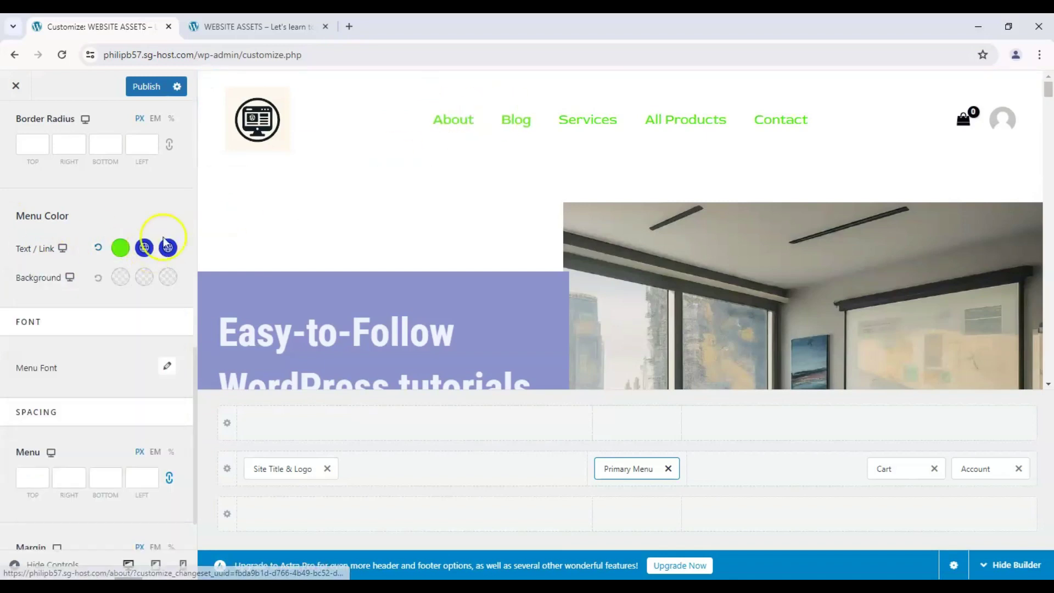
# Set the link hover colour to navy and the menu background to red
pyautogui.click(145, 248)
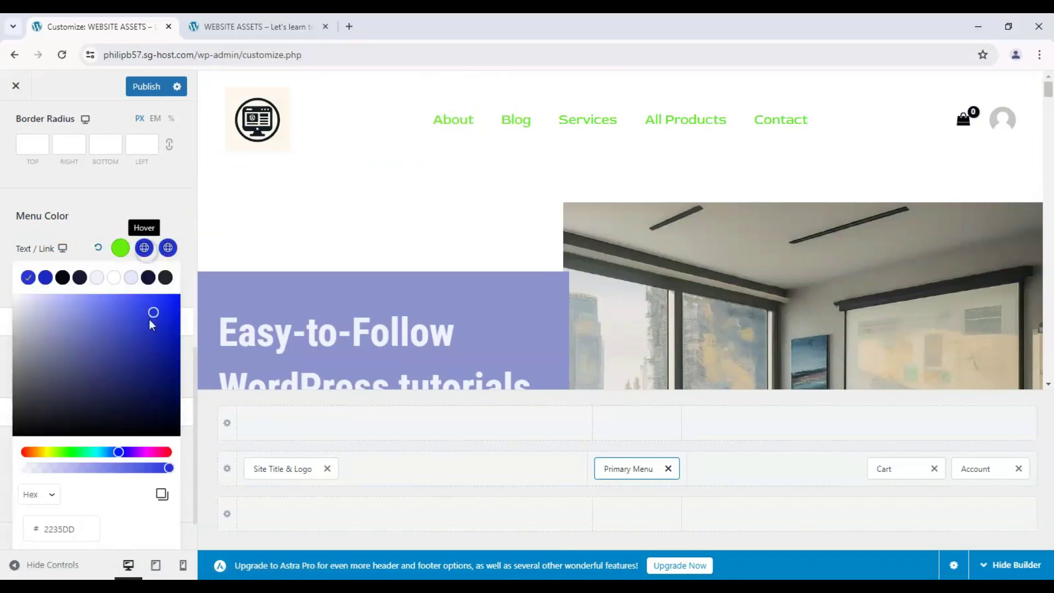
pyautogui.moveTo(160, 319); pyautogui.dragTo(177, 372)
pyautogui.click(307, 236)
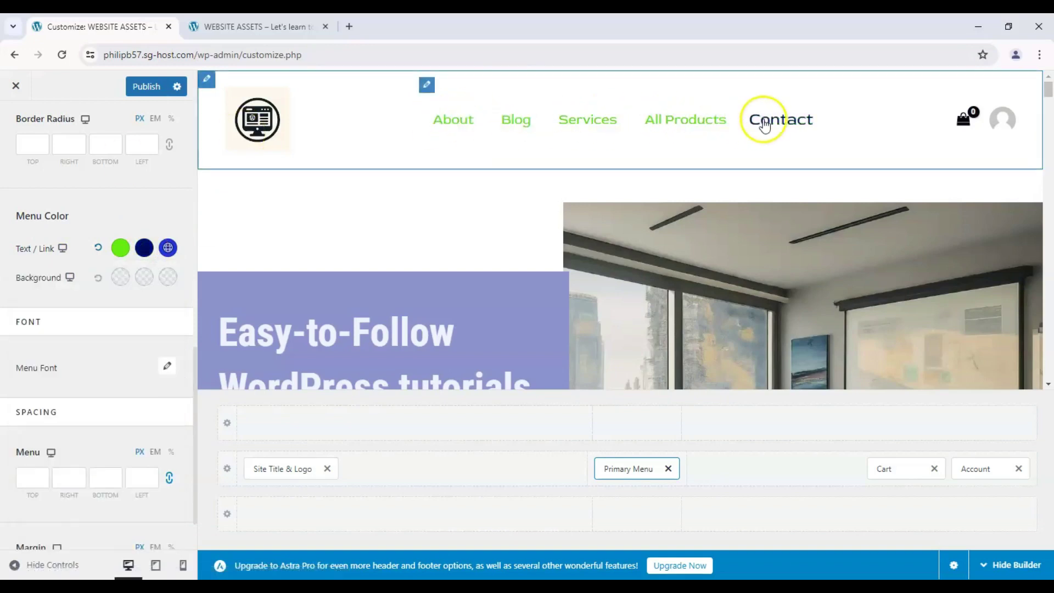
pyautogui.scroll(-1, 127, 227)
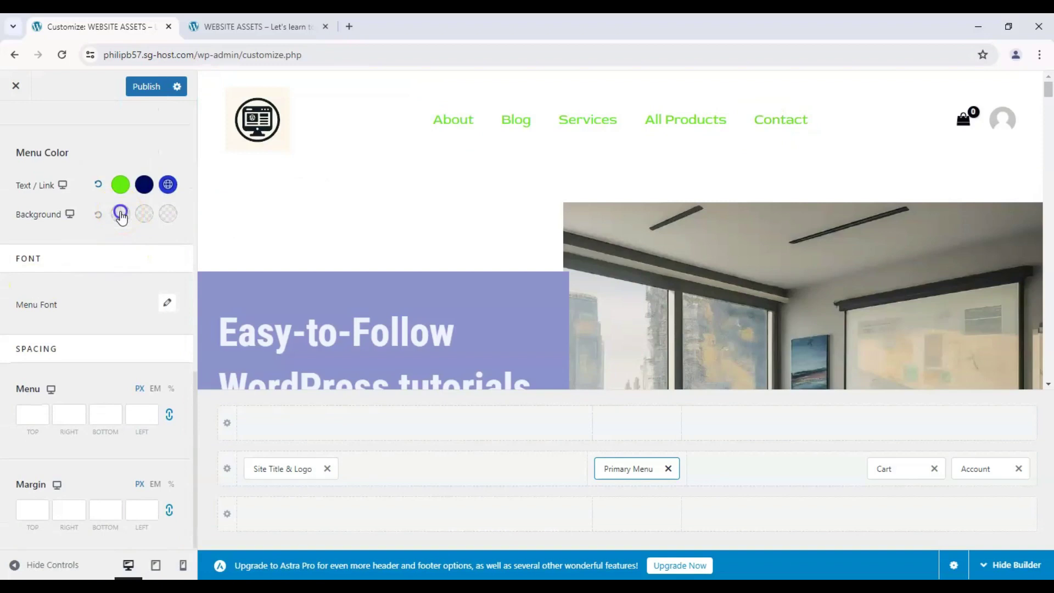
pyautogui.click(120, 214)
pyautogui.moveTo(103, 322); pyautogui.dragTo(185, 332)
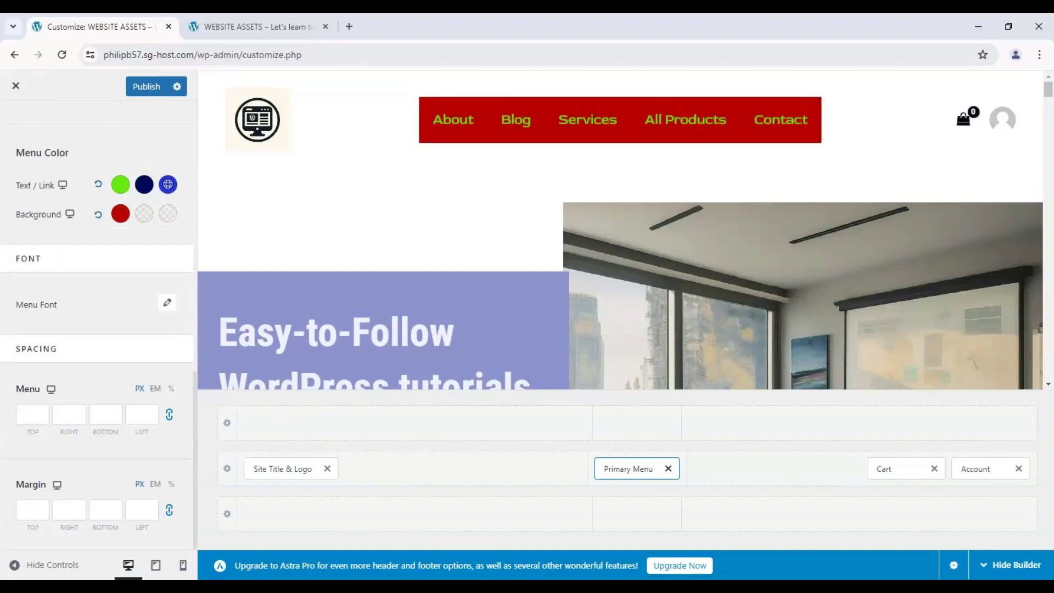
pyautogui.scroll(2, 157, 383)
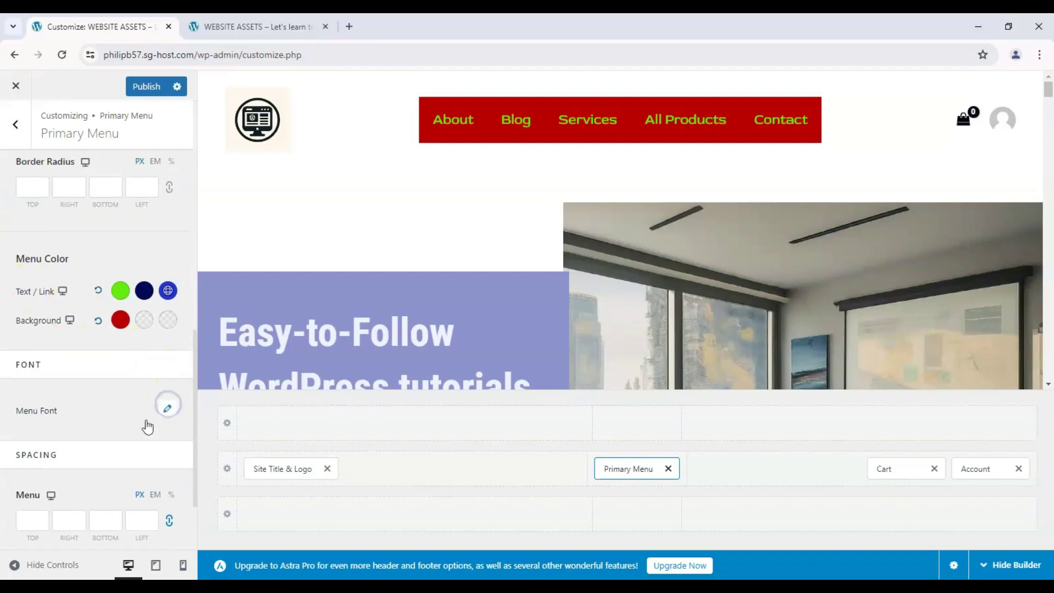
pyautogui.click(176, 412)
pyautogui.scroll(-1, 125, 436)
# Set the menu font family to Roboto Serif and the font size to 27
pyautogui.click(167, 344)
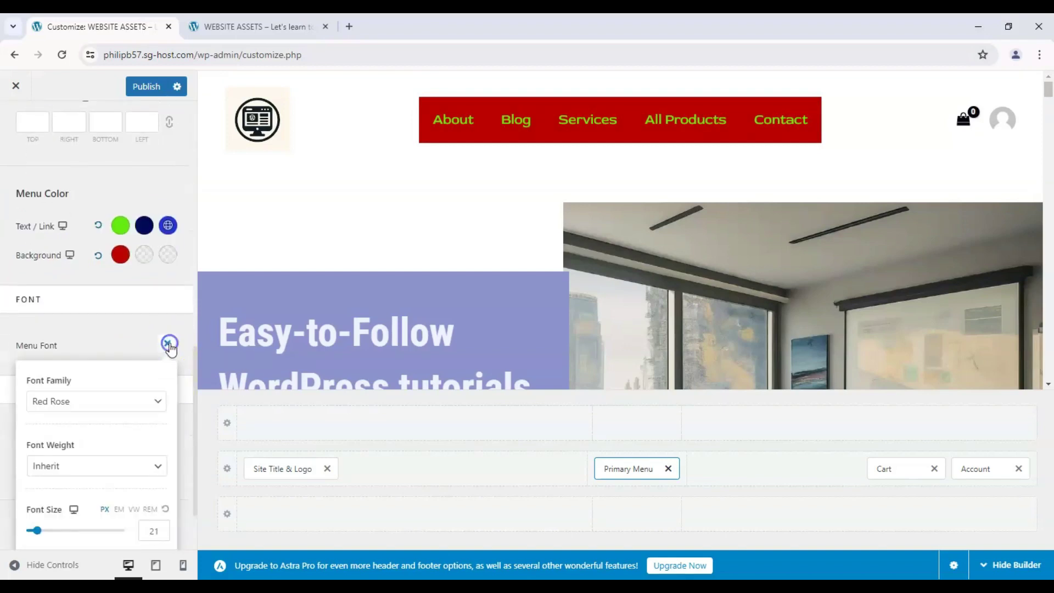
pyautogui.scroll(-1, 149, 395)
pyautogui.click(132, 335)
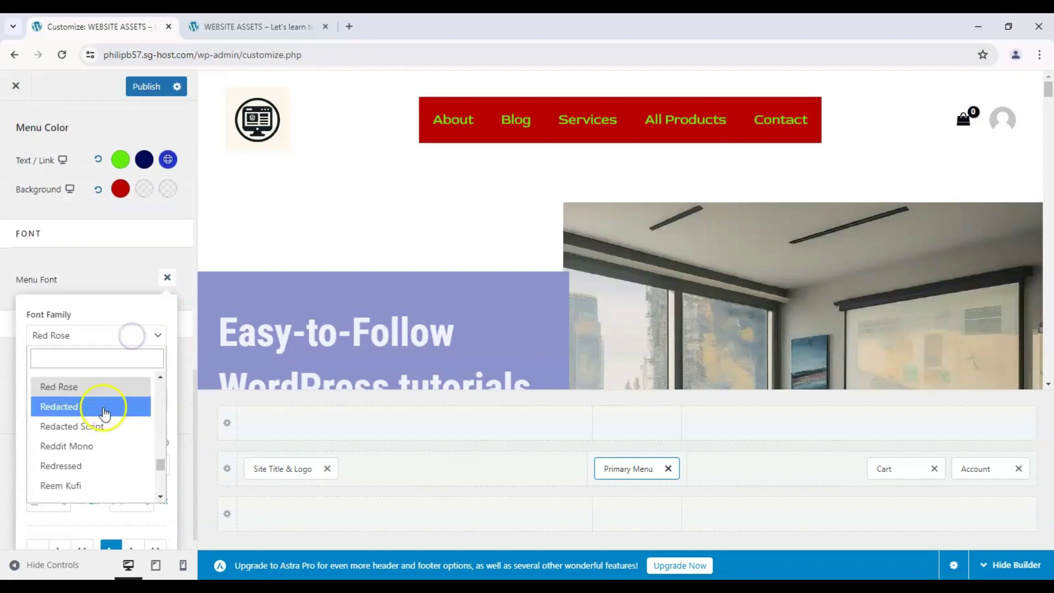
pyautogui.scroll(-3, 105, 413)
pyautogui.click(84, 463)
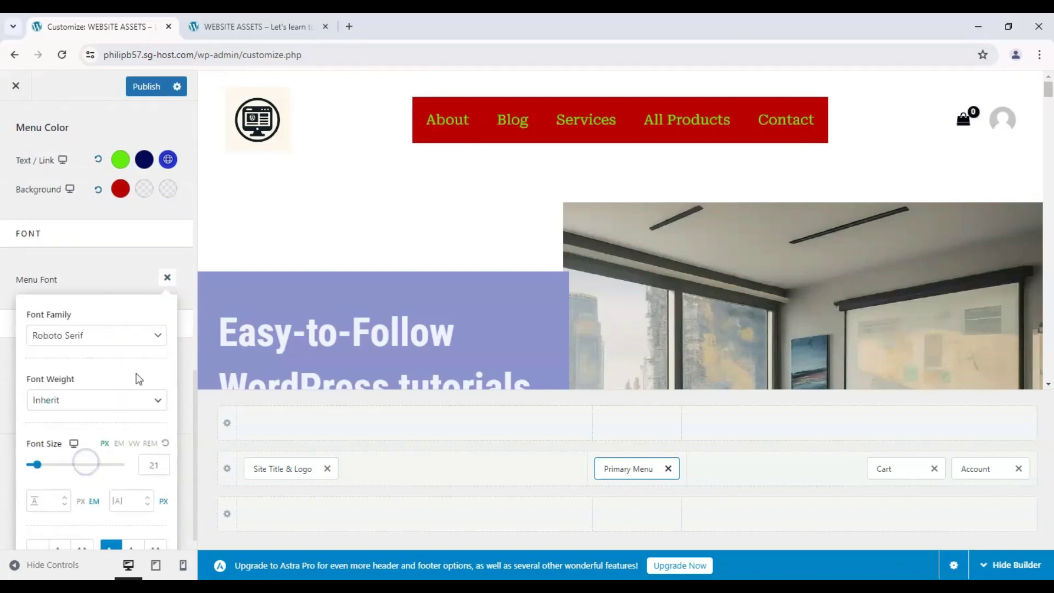
pyautogui.scroll(-1, 83, 387)
pyautogui.moveTo(38, 442)
pyautogui.mouseDown()
pyautogui.moveTo(67, 441)
pyautogui.moveTo(45, 445)
pyautogui.mouseUp()
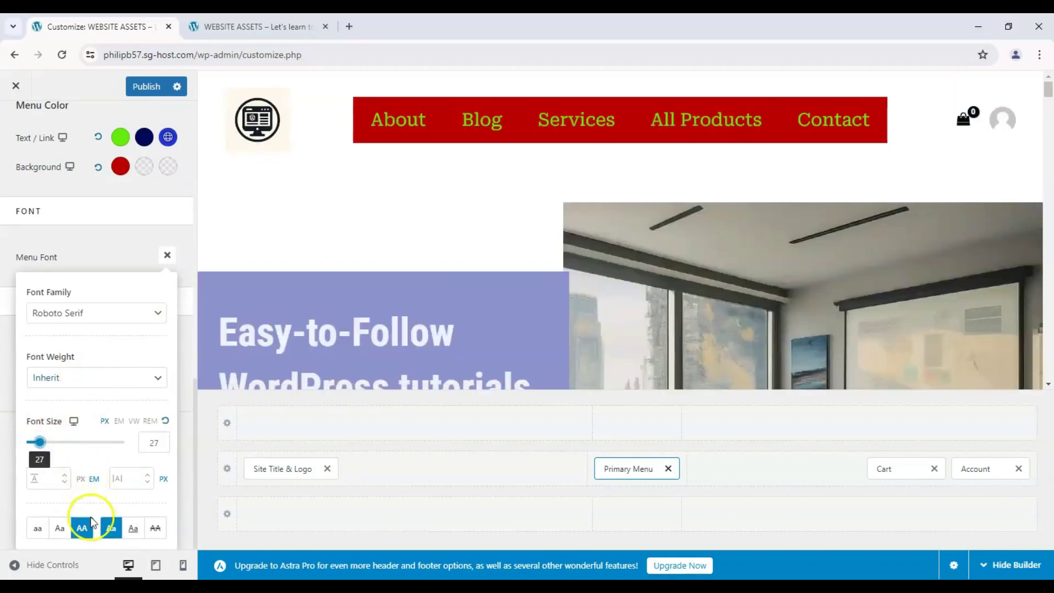
# Set the menu links' text decoration to underline
pyautogui.click(141, 533)
pyautogui.click(141, 532)
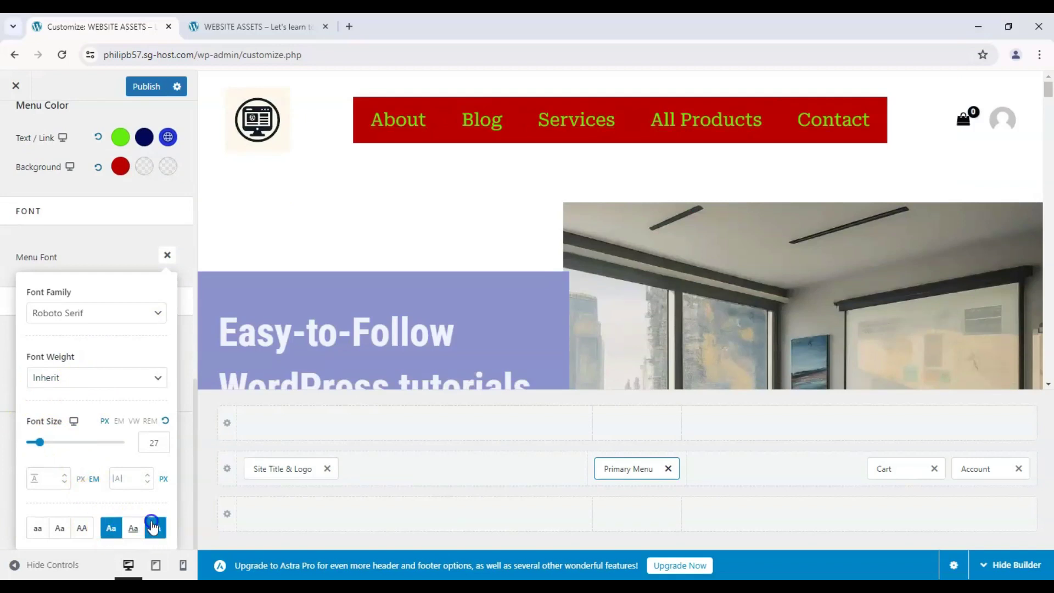
pyautogui.click(154, 527)
pyautogui.click(133, 528)
pyautogui.click(82, 528)
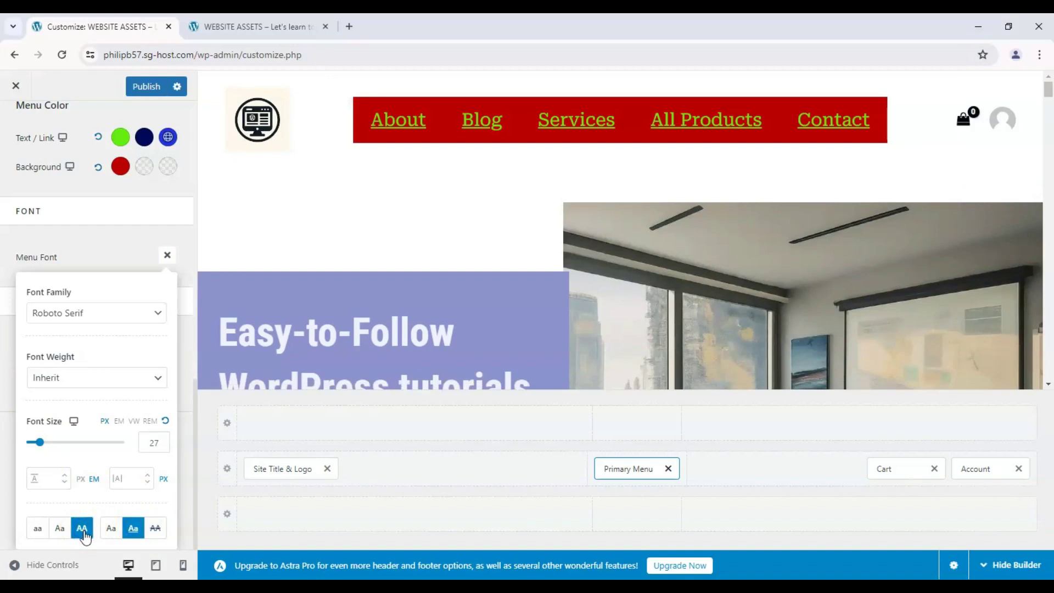
# Close the menu font settings and publish the menu style changes
pyautogui.click(105, 263)
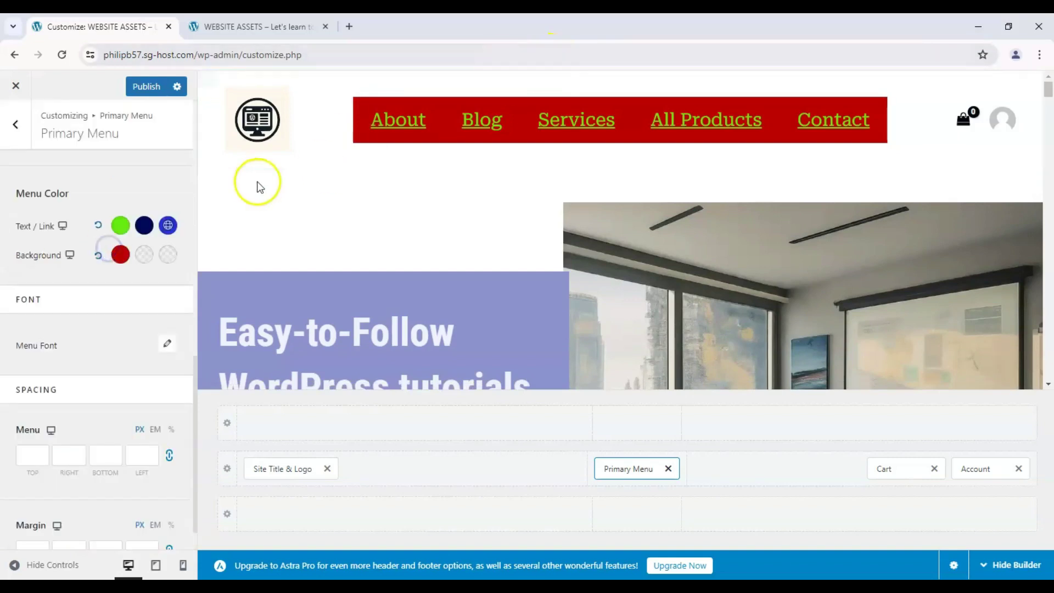
pyautogui.scroll(10, 106, 348)
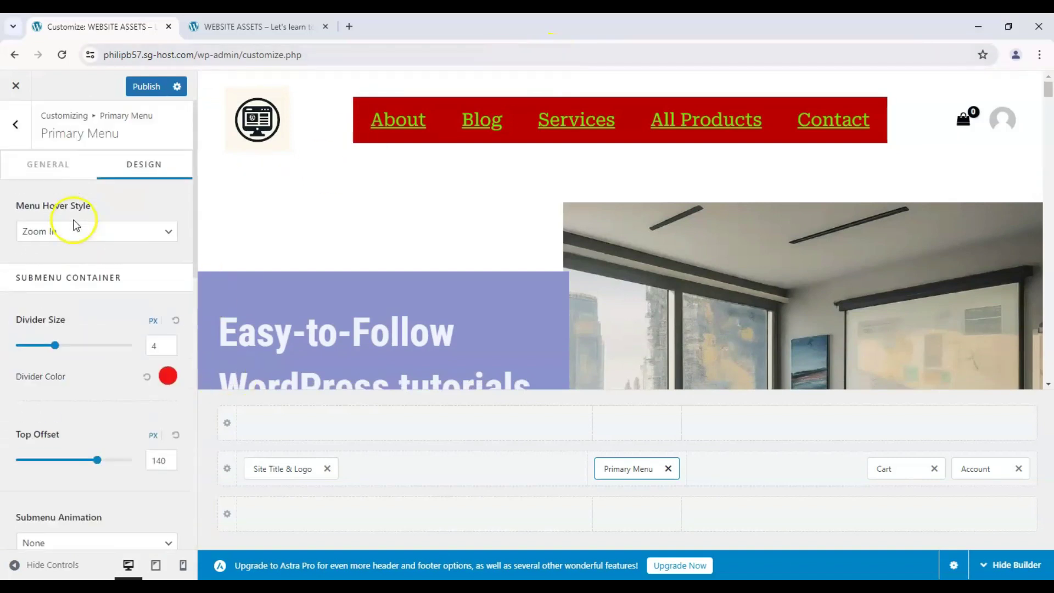
pyautogui.click(138, 91)
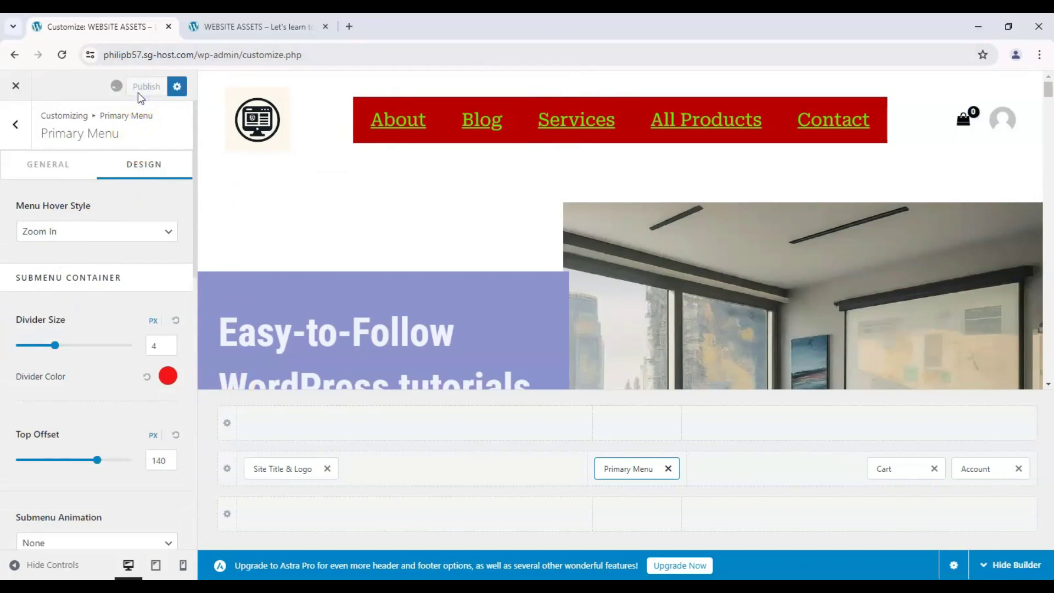
# Reload the live site to check the red, underlined serif menu, then return to the Customizer
pyautogui.click(258, 27)
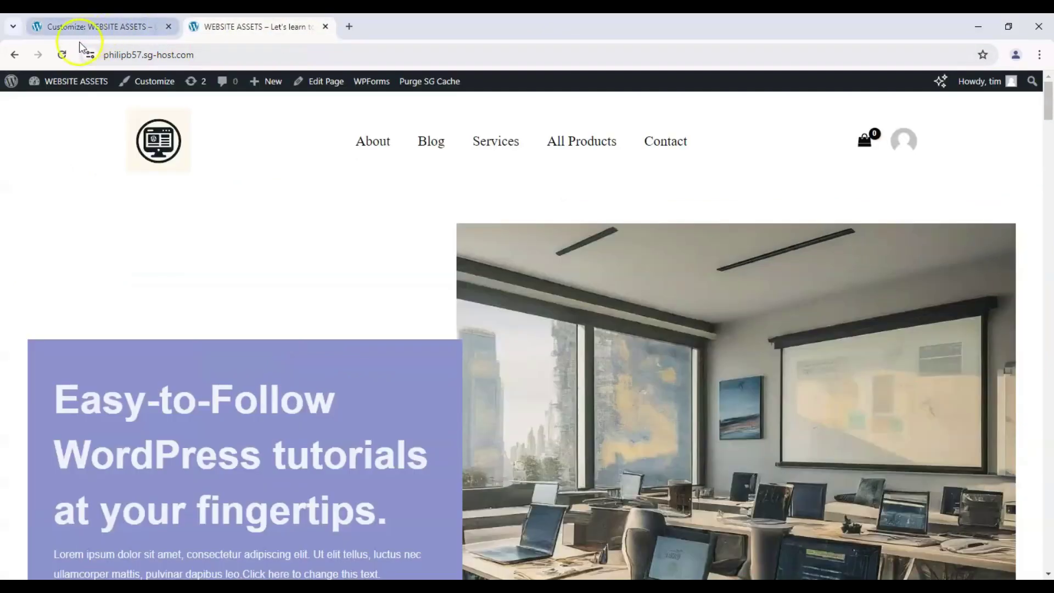
pyautogui.click(61, 54)
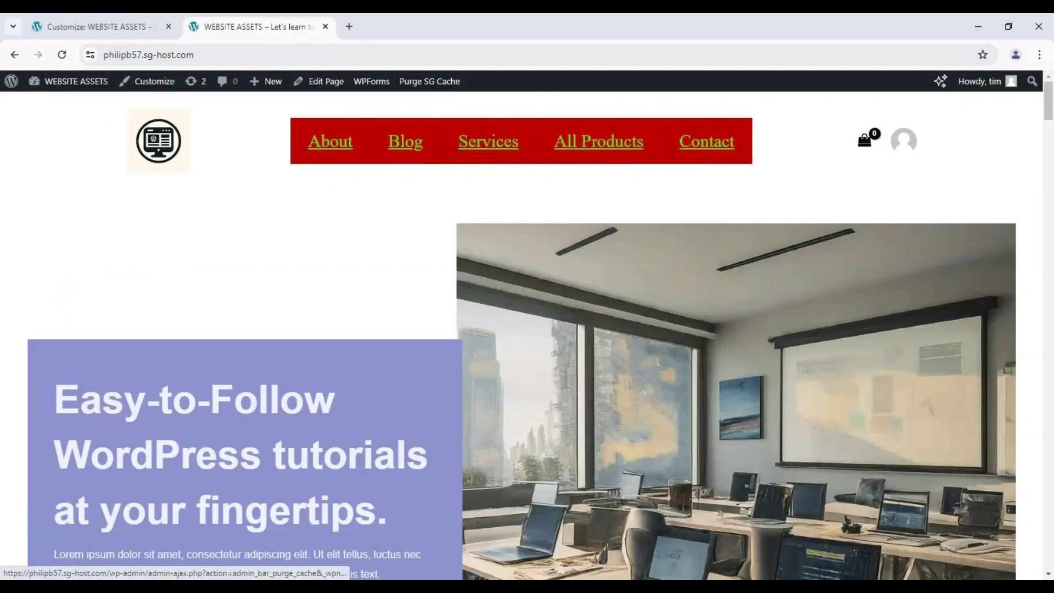
pyautogui.hotkey('ctrl', 'pageup')
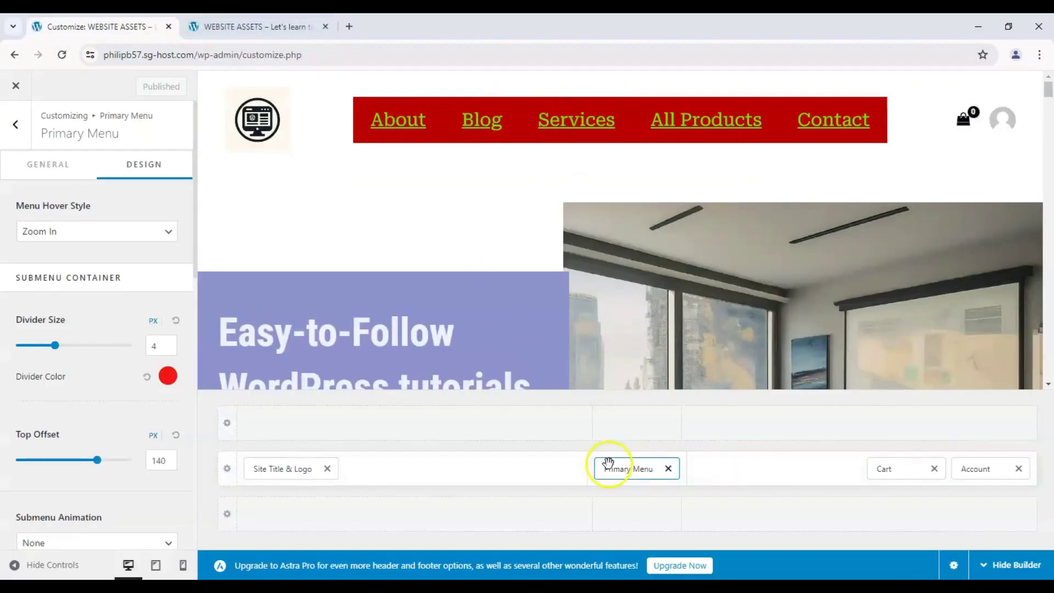
# Place the Primary Menu in the bottom header row's left column and publish the layout
pyautogui.moveTo(611, 468); pyautogui.dragTo(612, 513)
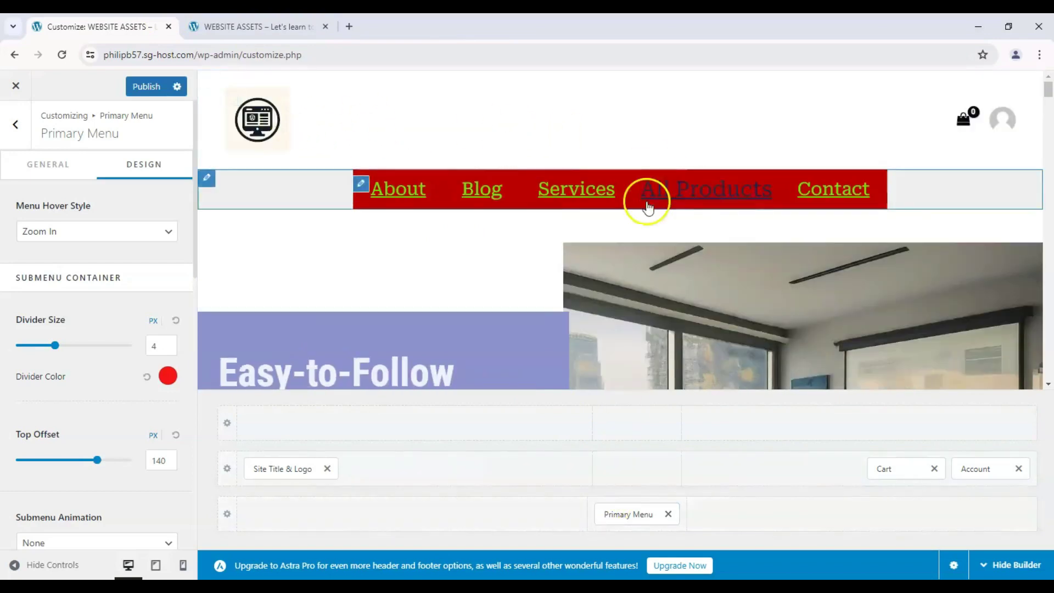
pyautogui.click(257, 26)
pyautogui.hotkey('ctrl', '1')
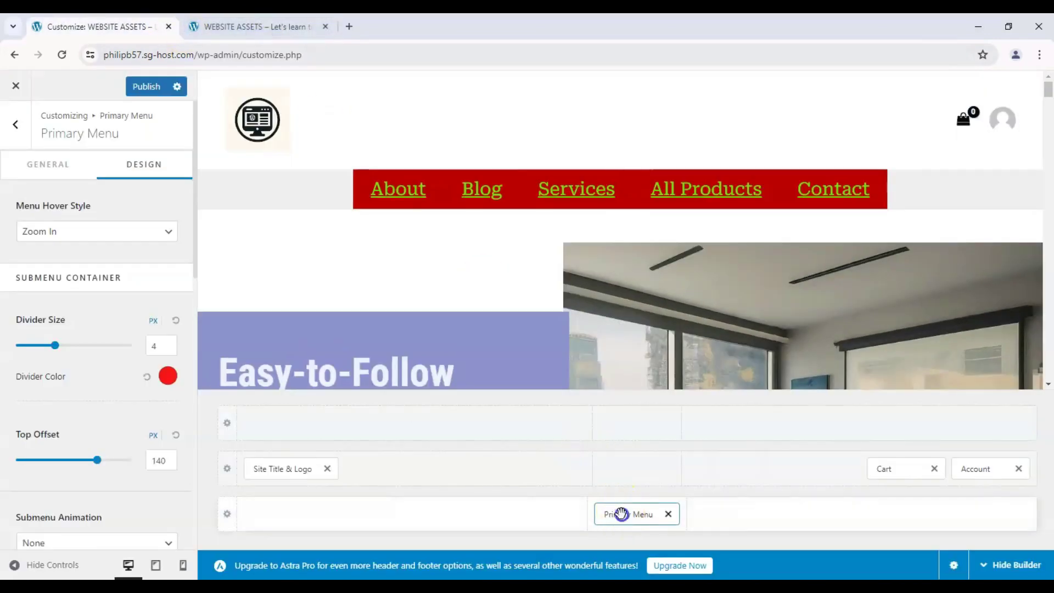
pyautogui.moveTo(619, 513); pyautogui.dragTo(302, 516)
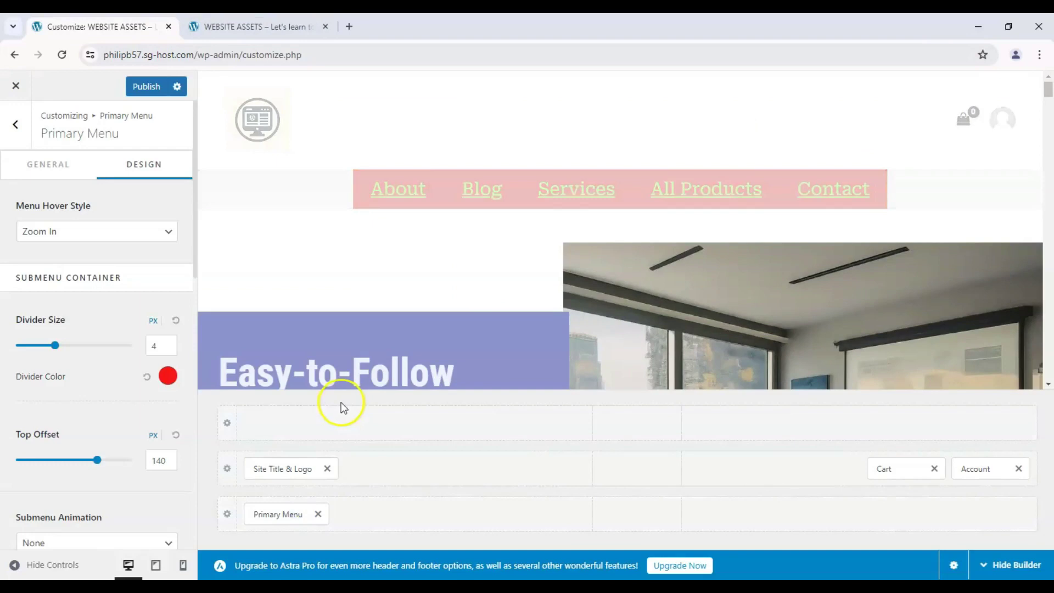
pyautogui.click(142, 85)
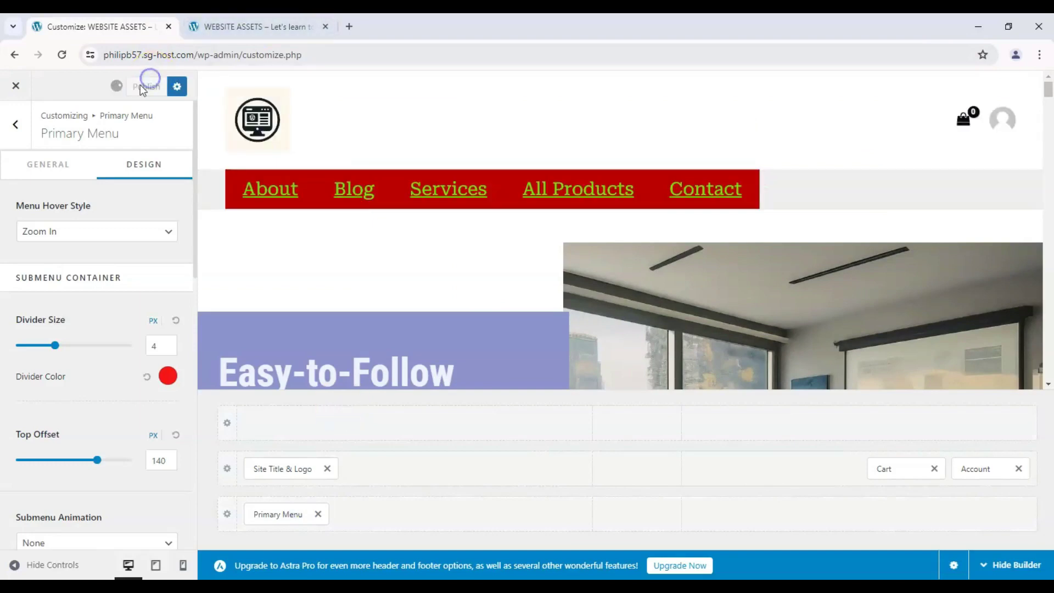
# Reload the live site tab to view the new menu layout
pyautogui.click(216, 25)
pyautogui.click(62, 55)
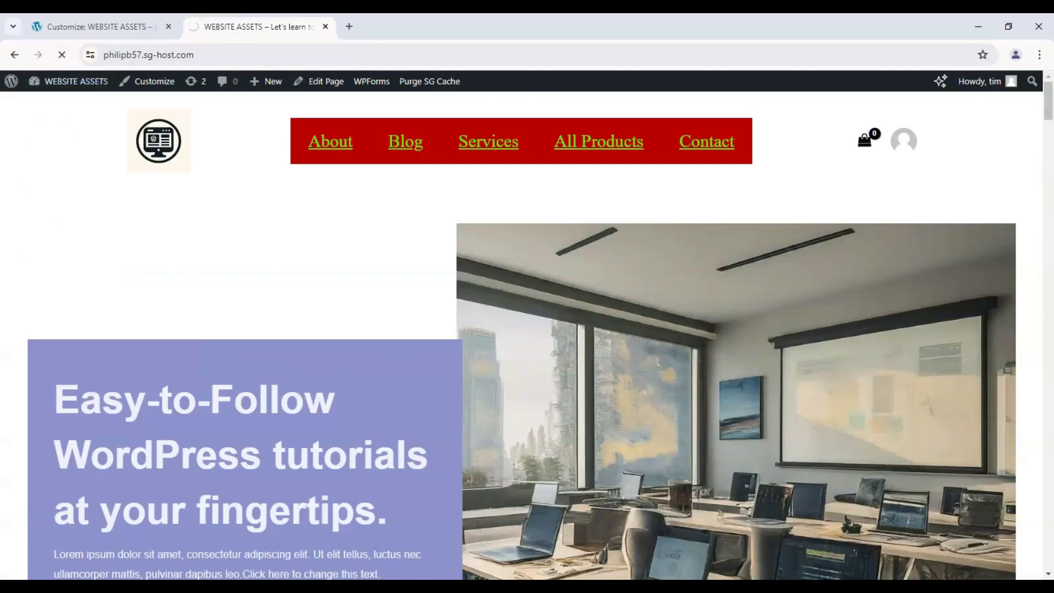